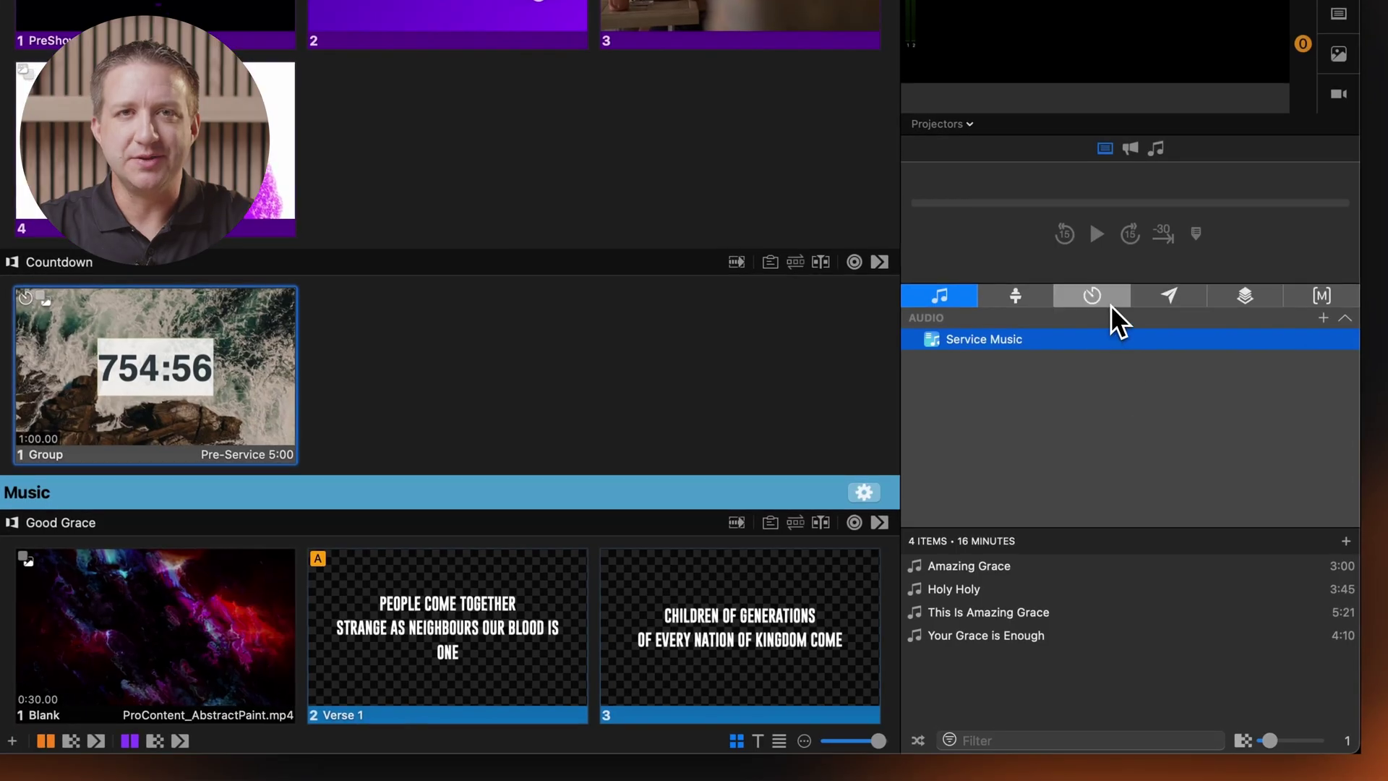
Switch the right panel from the audio list to the Timers list.
click(1112, 305)
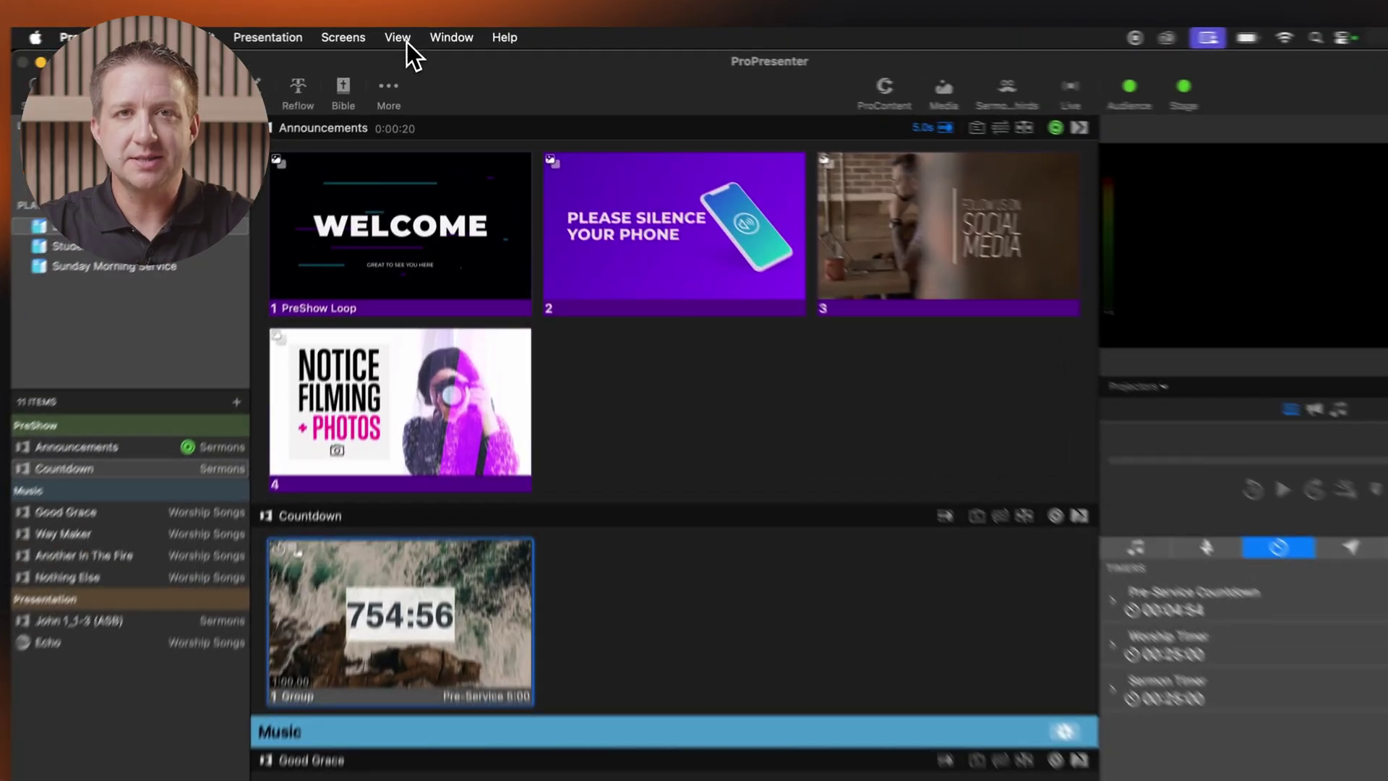
click(408, 35)
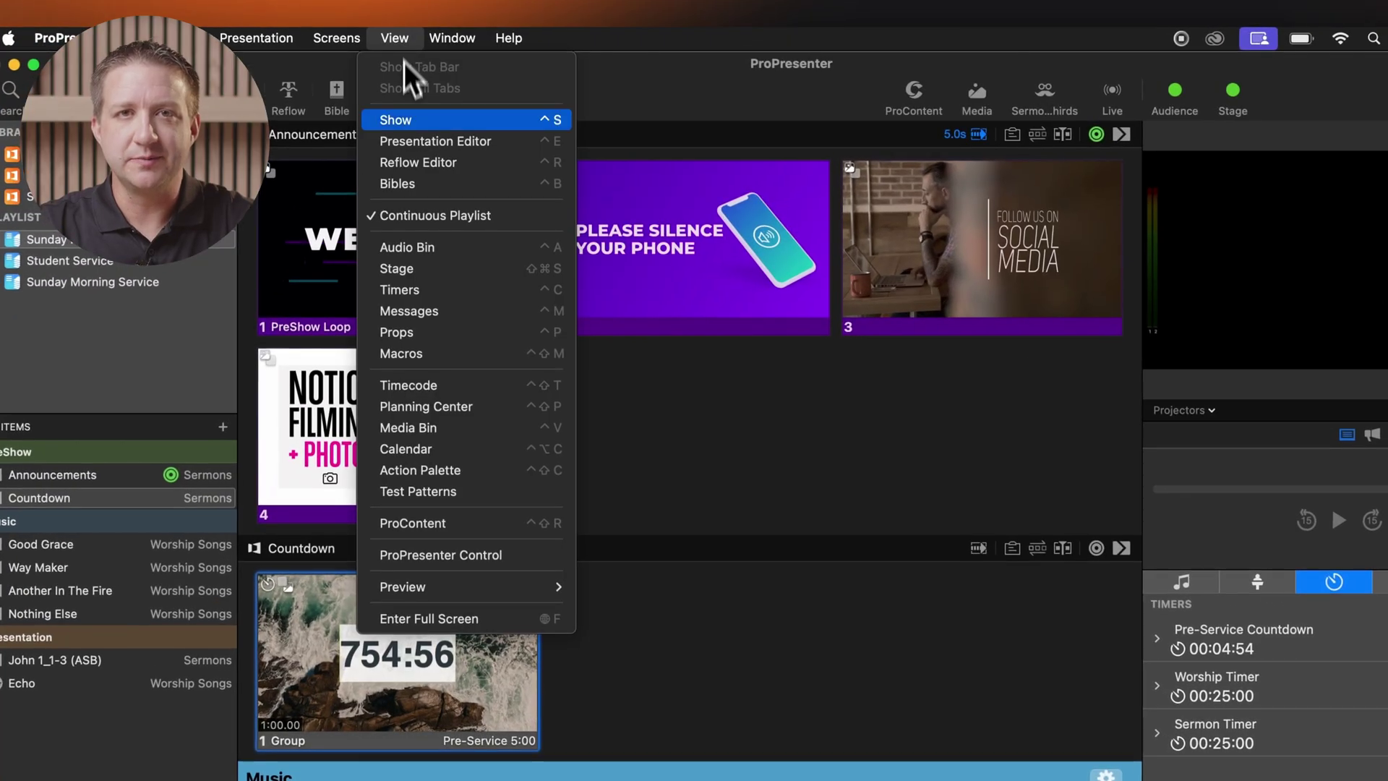
click(401, 288)
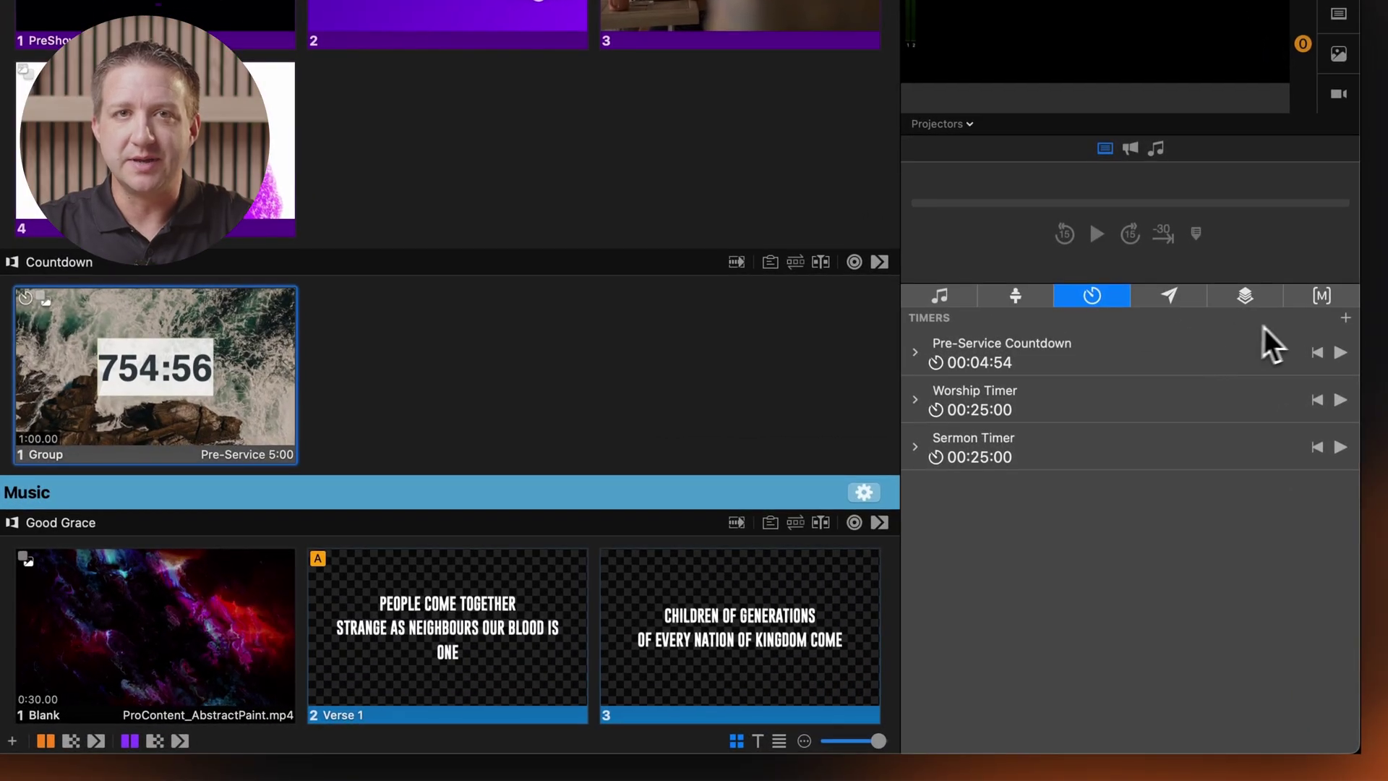
Add a Countdown Timer named 'Offering' with a 00:05:00 duration.
click(1345, 319)
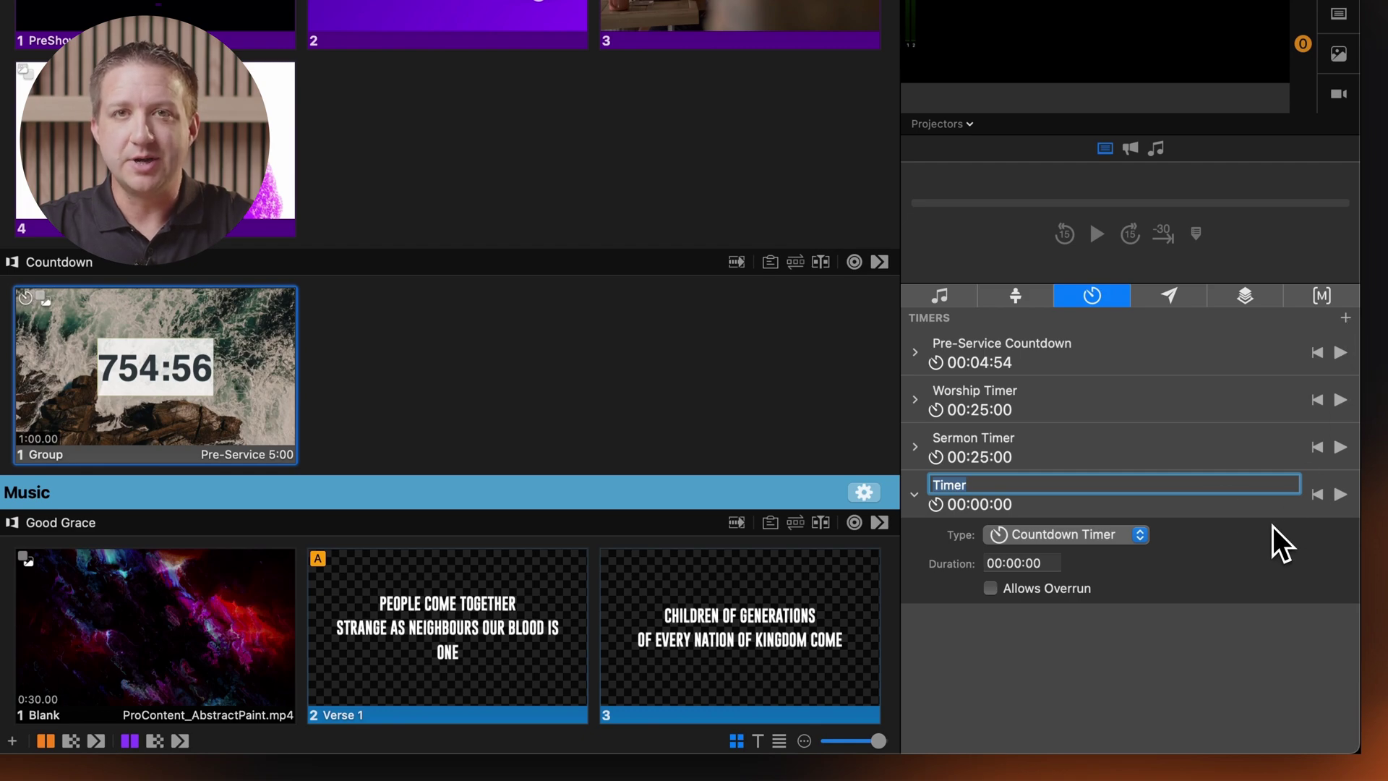
text(Offeri)
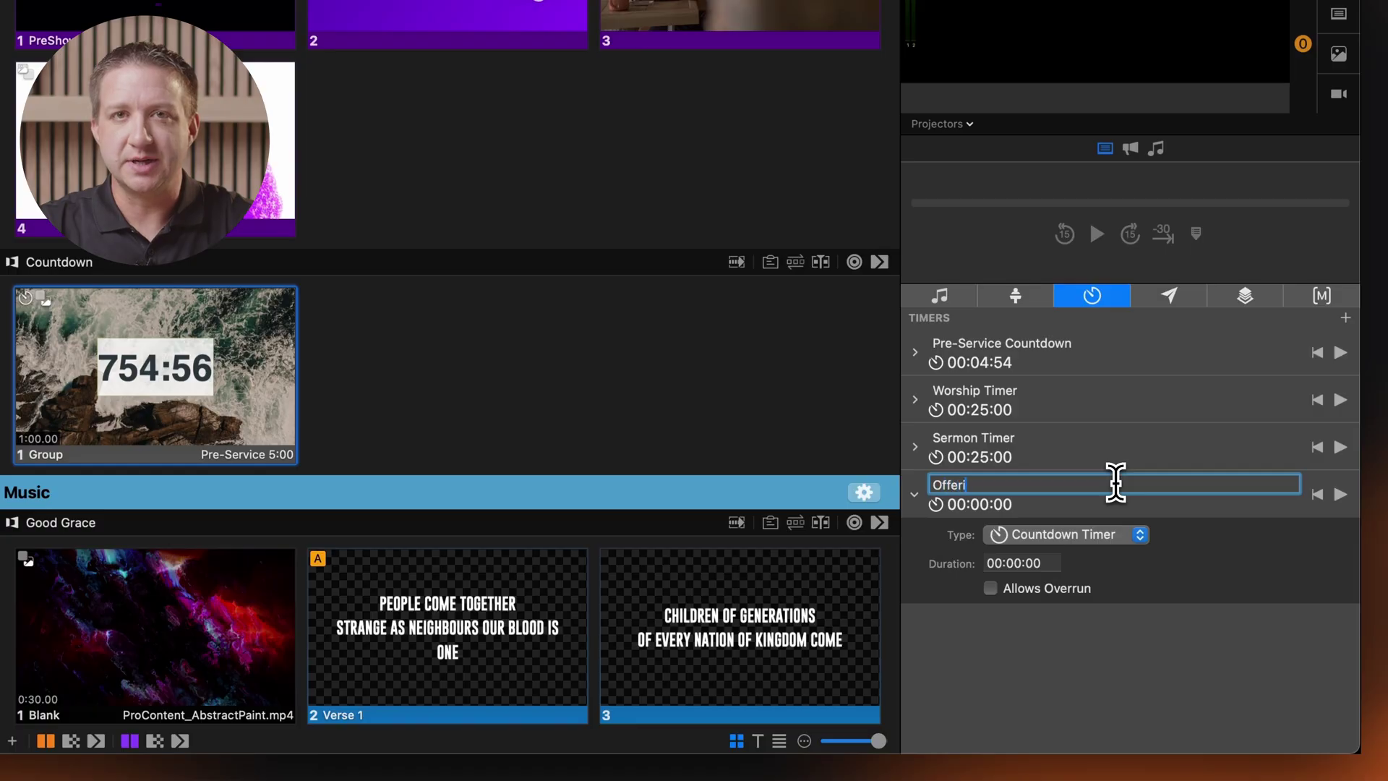
text(ng)
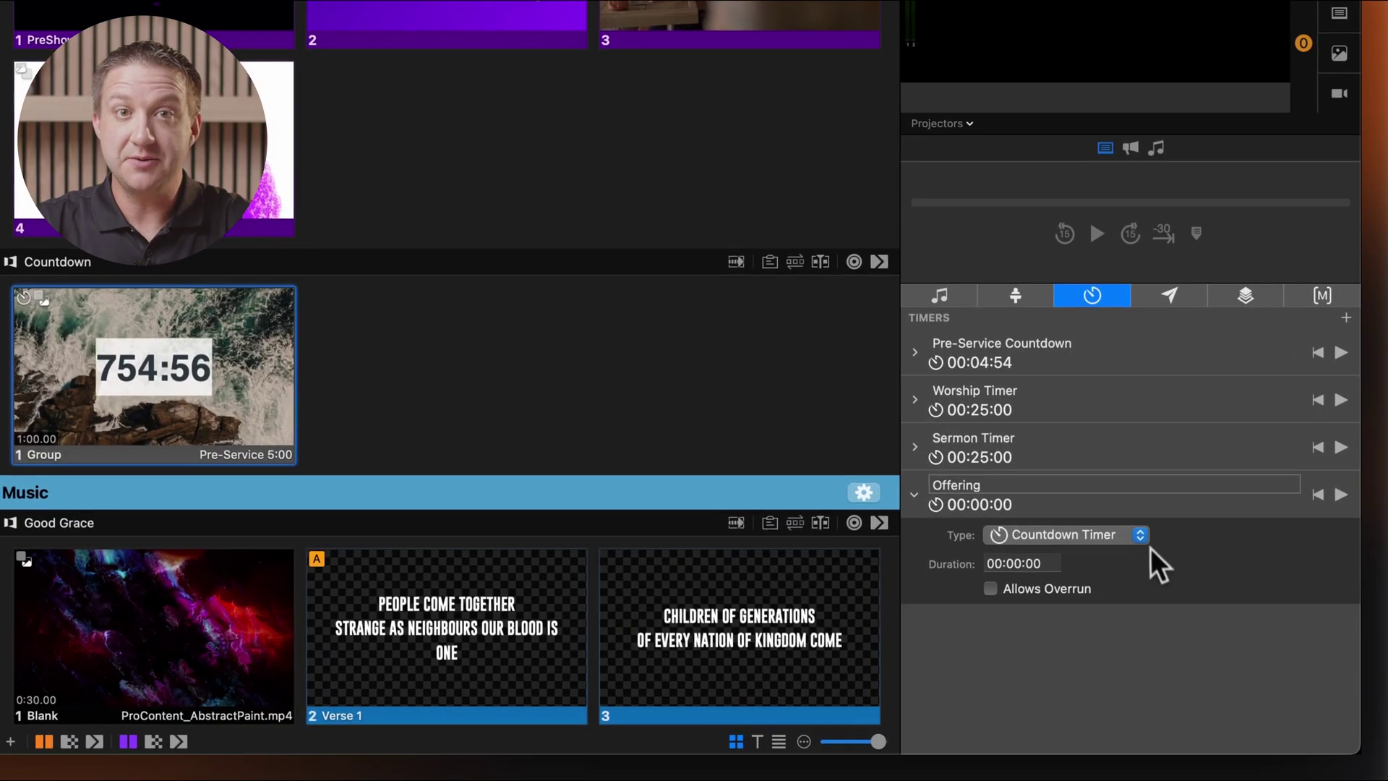
click(1122, 600)
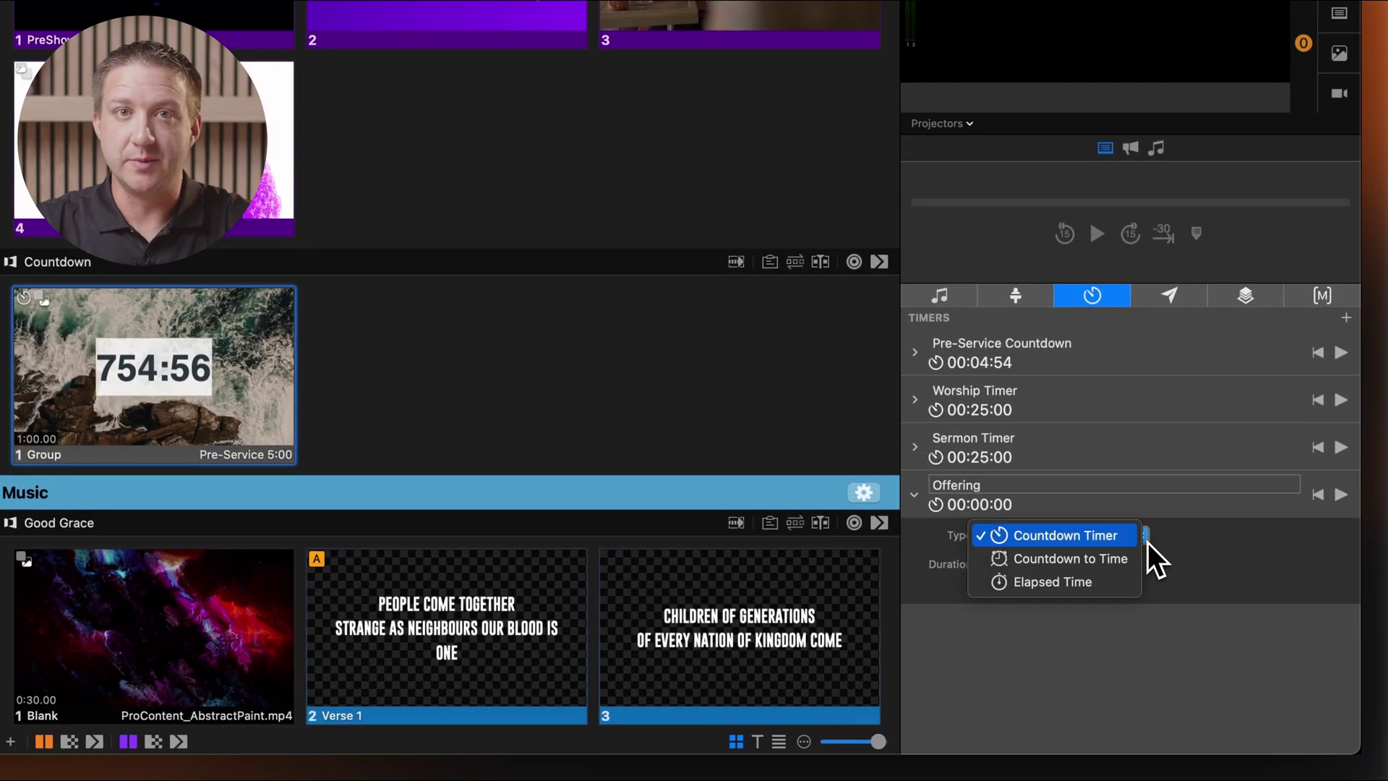
click(1188, 643)
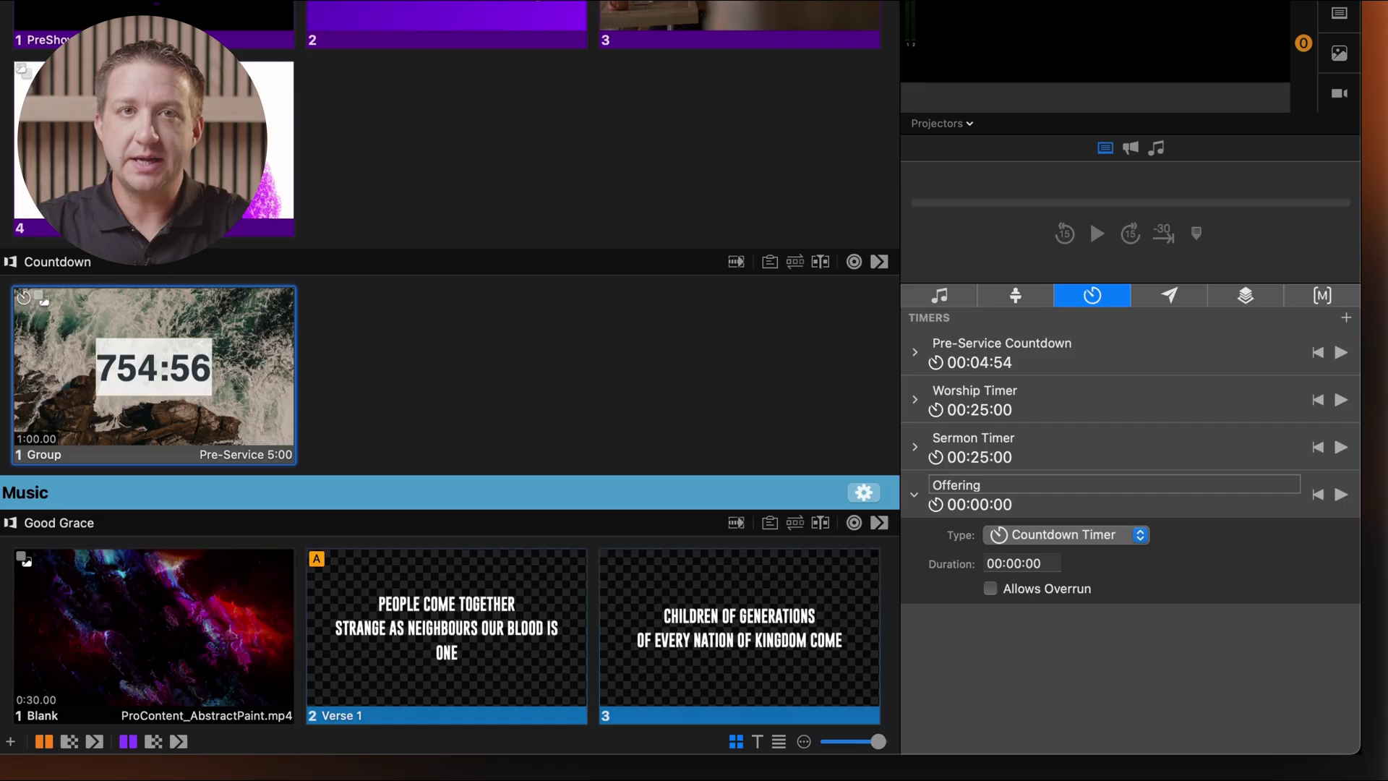
click(1014, 564)
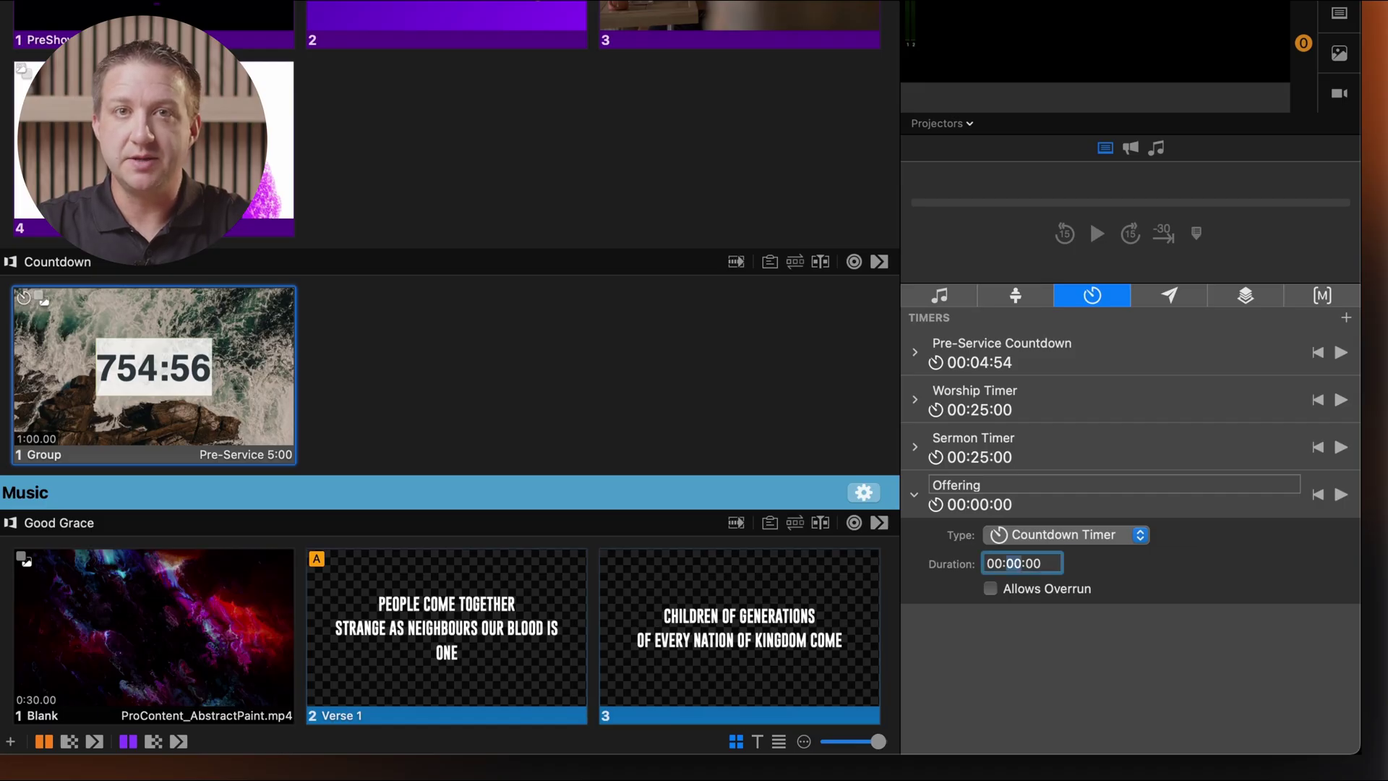
key(Return)
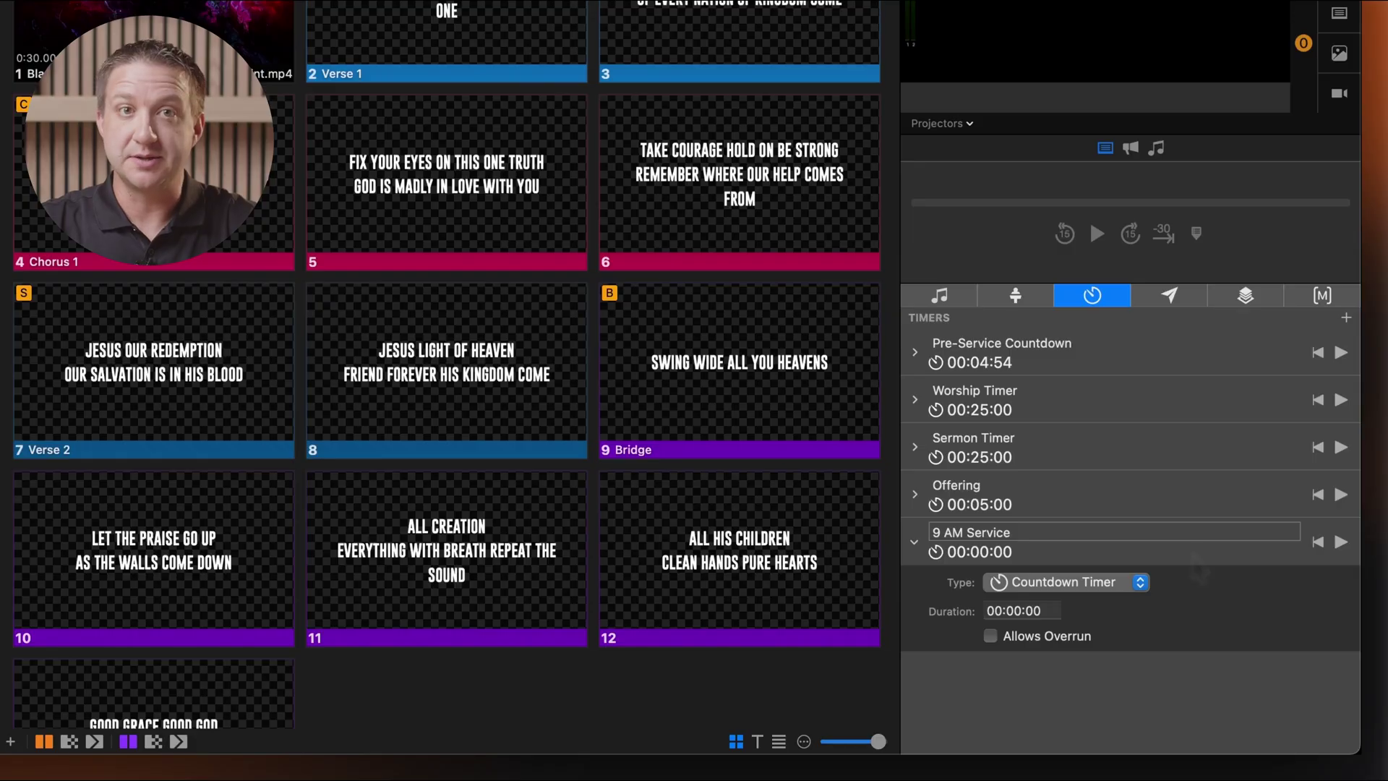
Set the 9 AM Service timer to Countdown to Time, targeting 09:00 AM.
click(1136, 583)
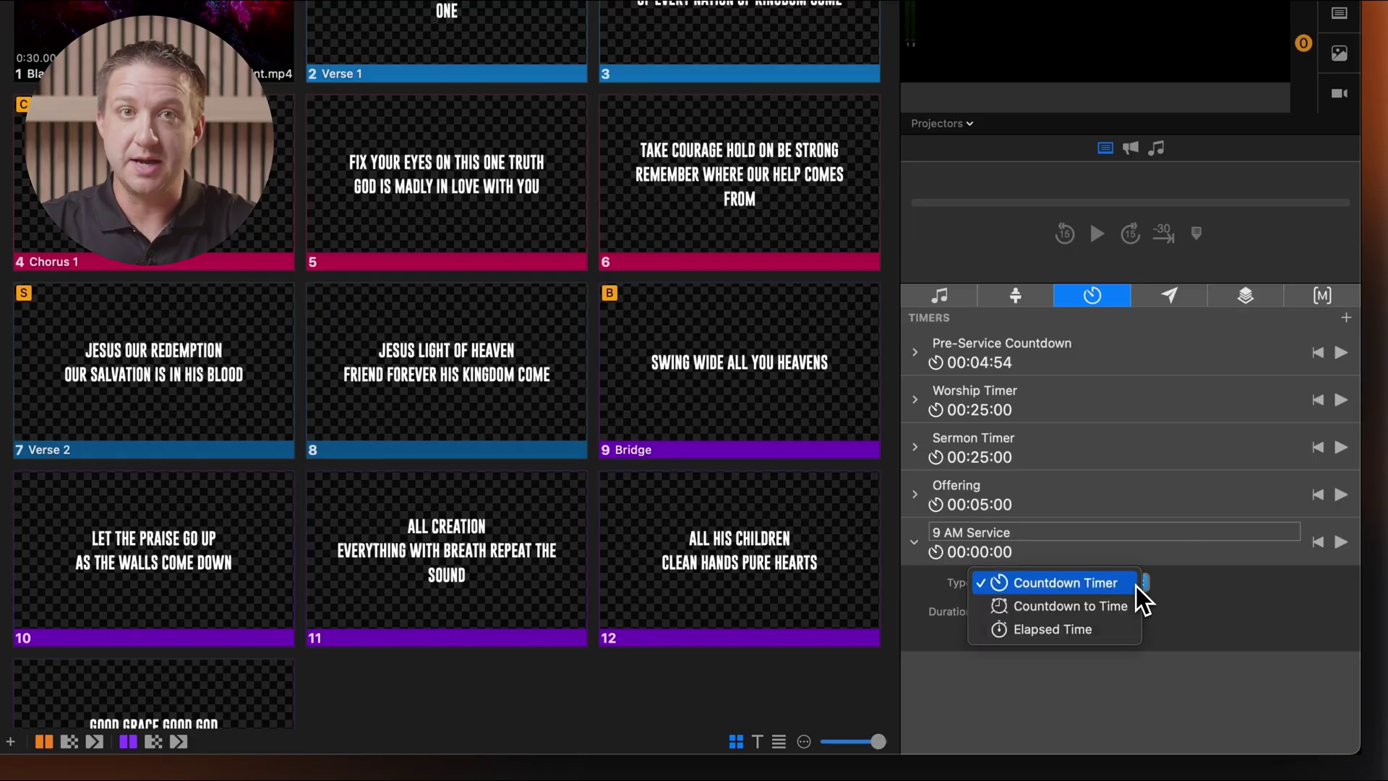
click(1131, 606)
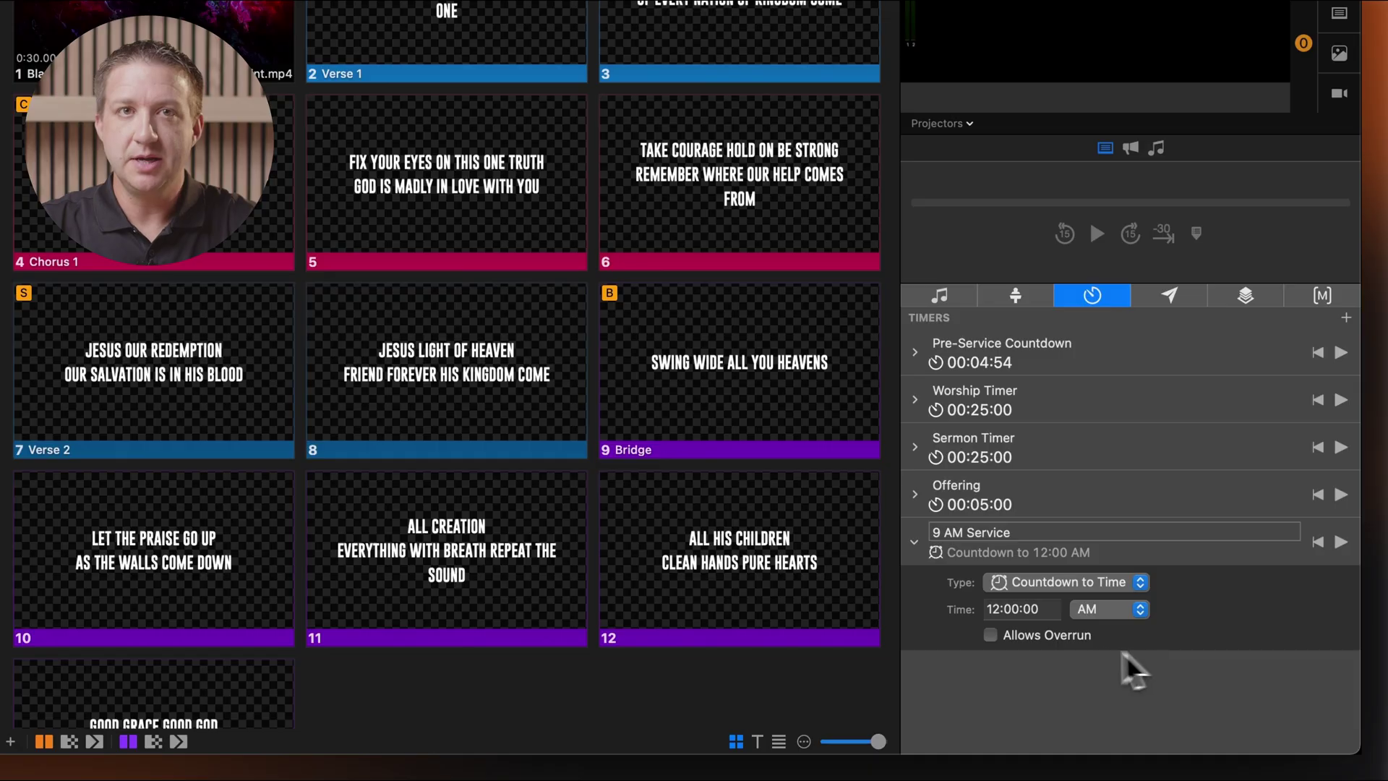
click(1008, 611)
text(9)
key(Return)
click(1142, 610)
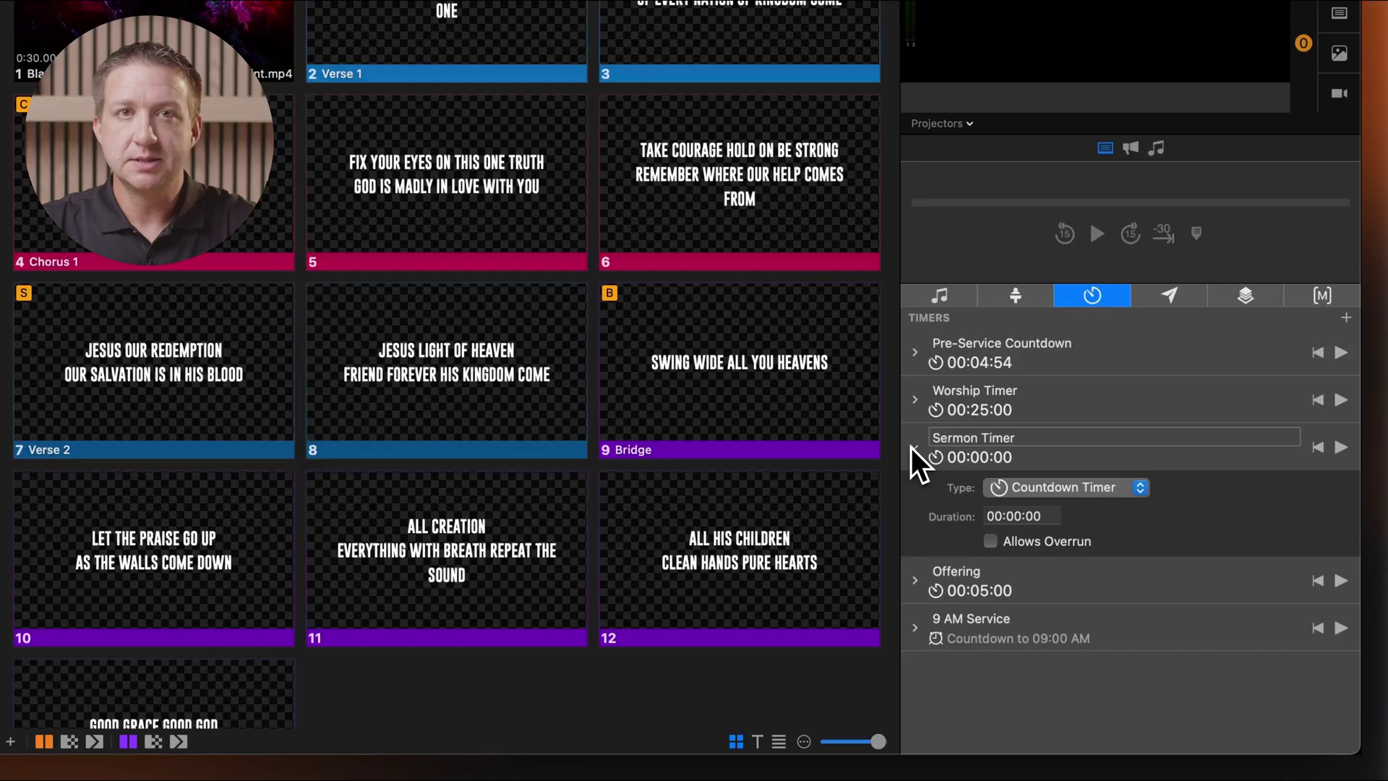
click(1140, 496)
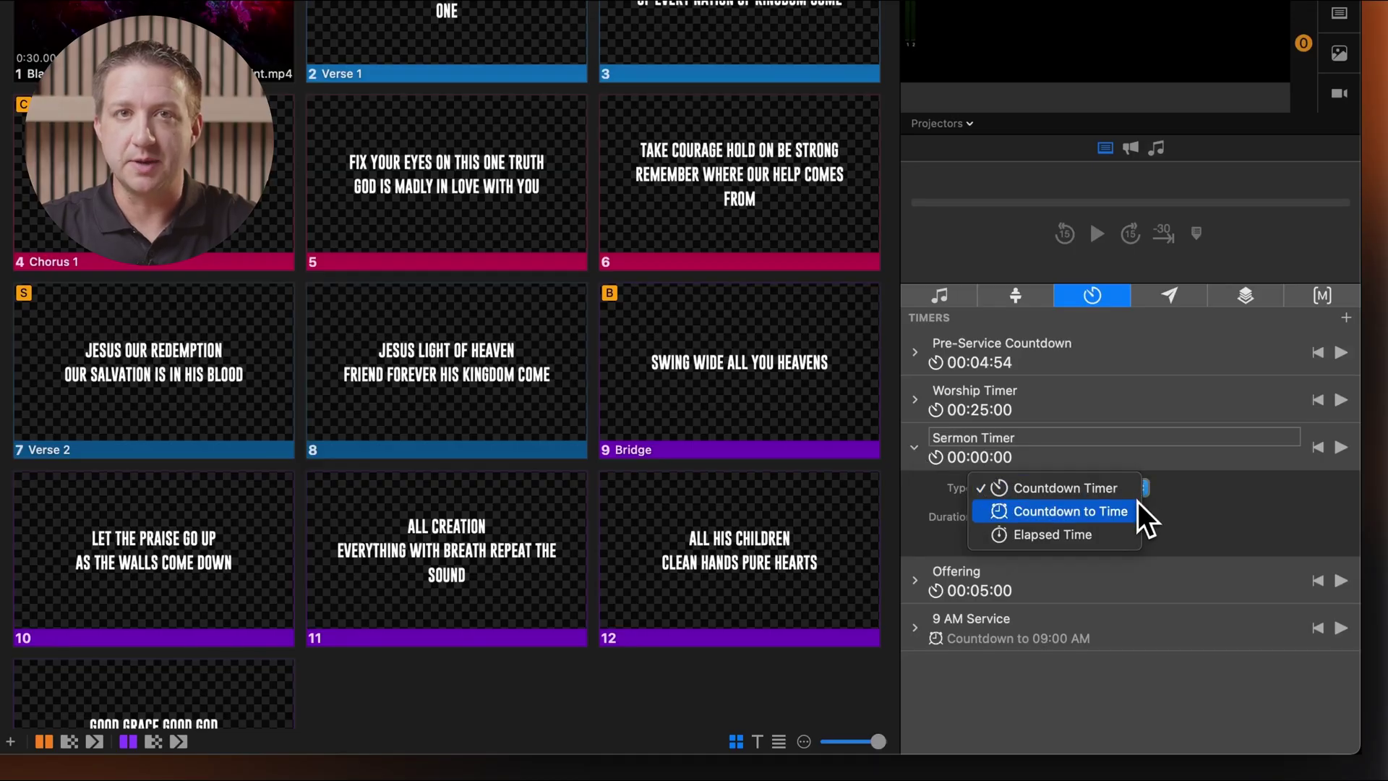
click(1132, 539)
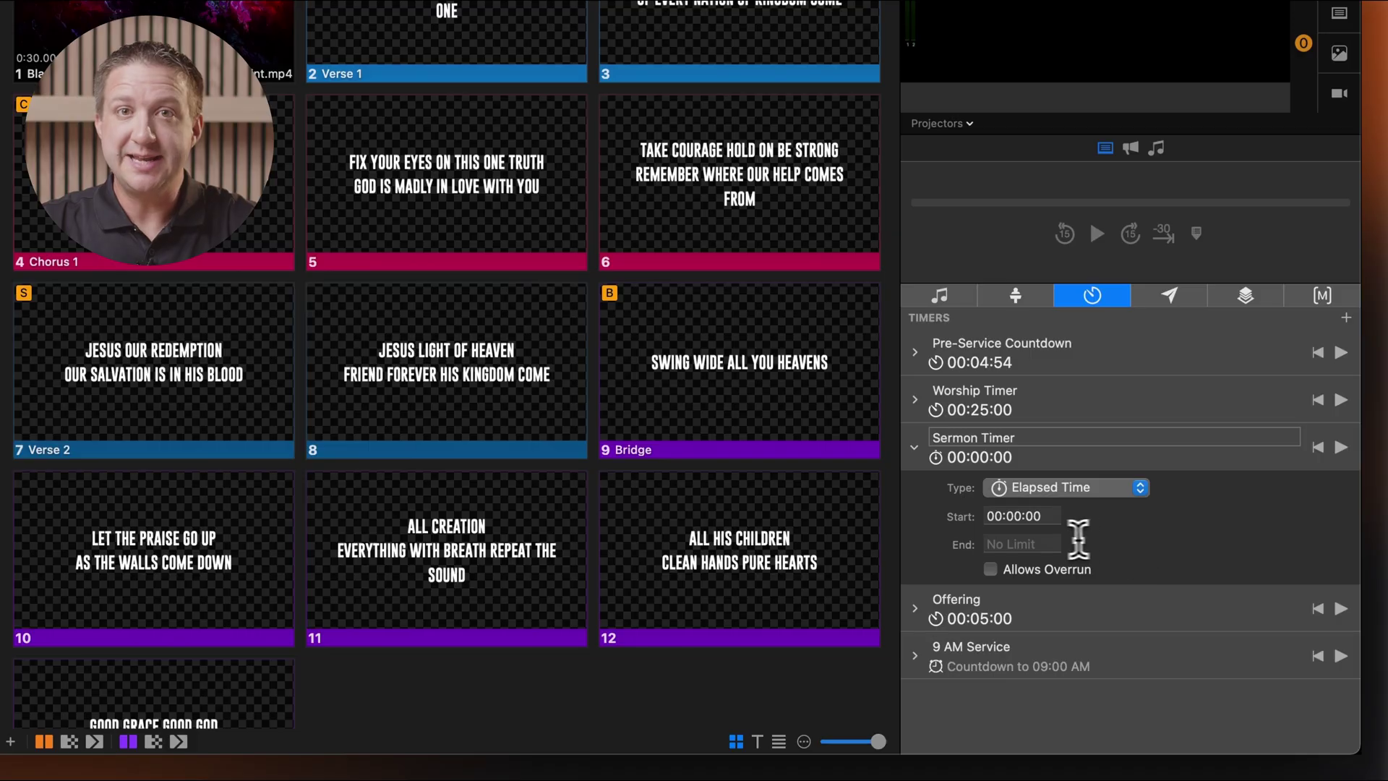
click(1047, 544)
text(25)
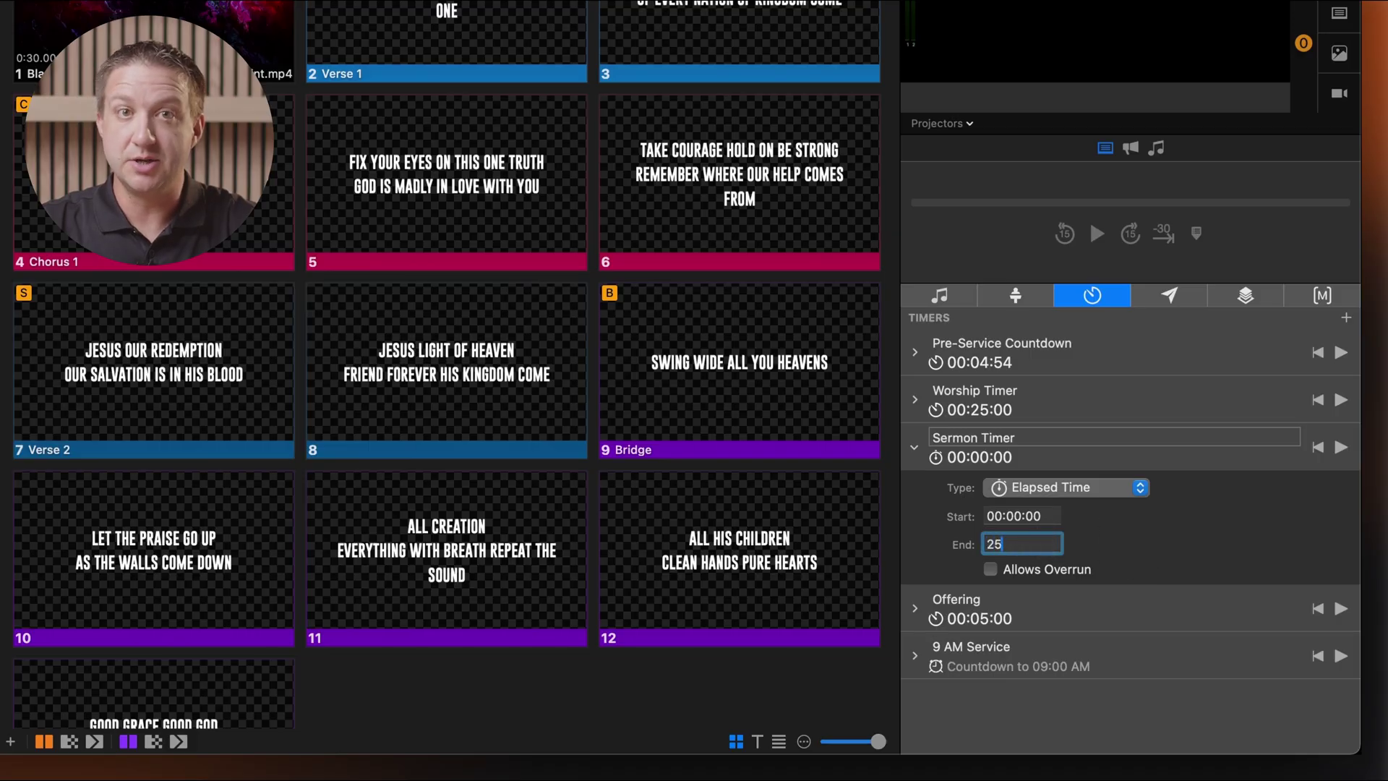
key(Return)
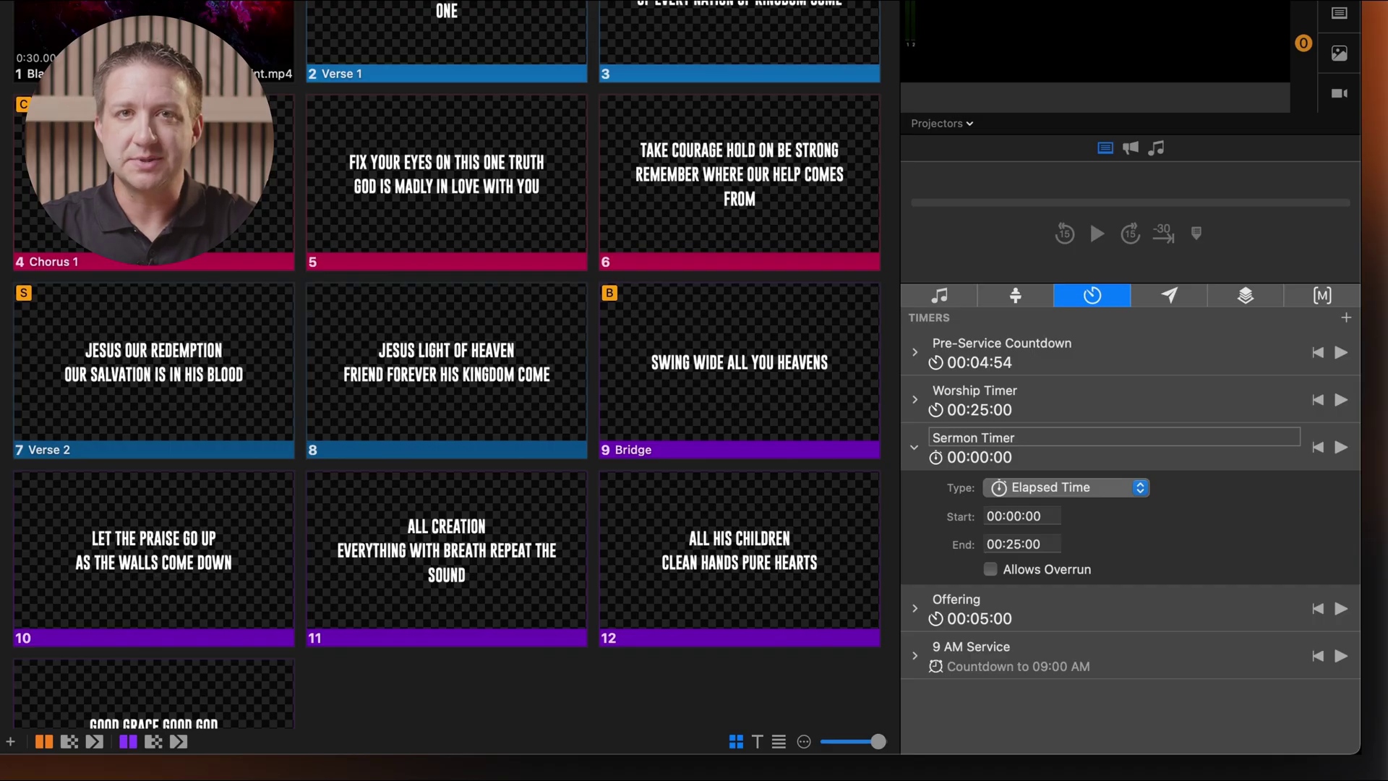
click(994, 573)
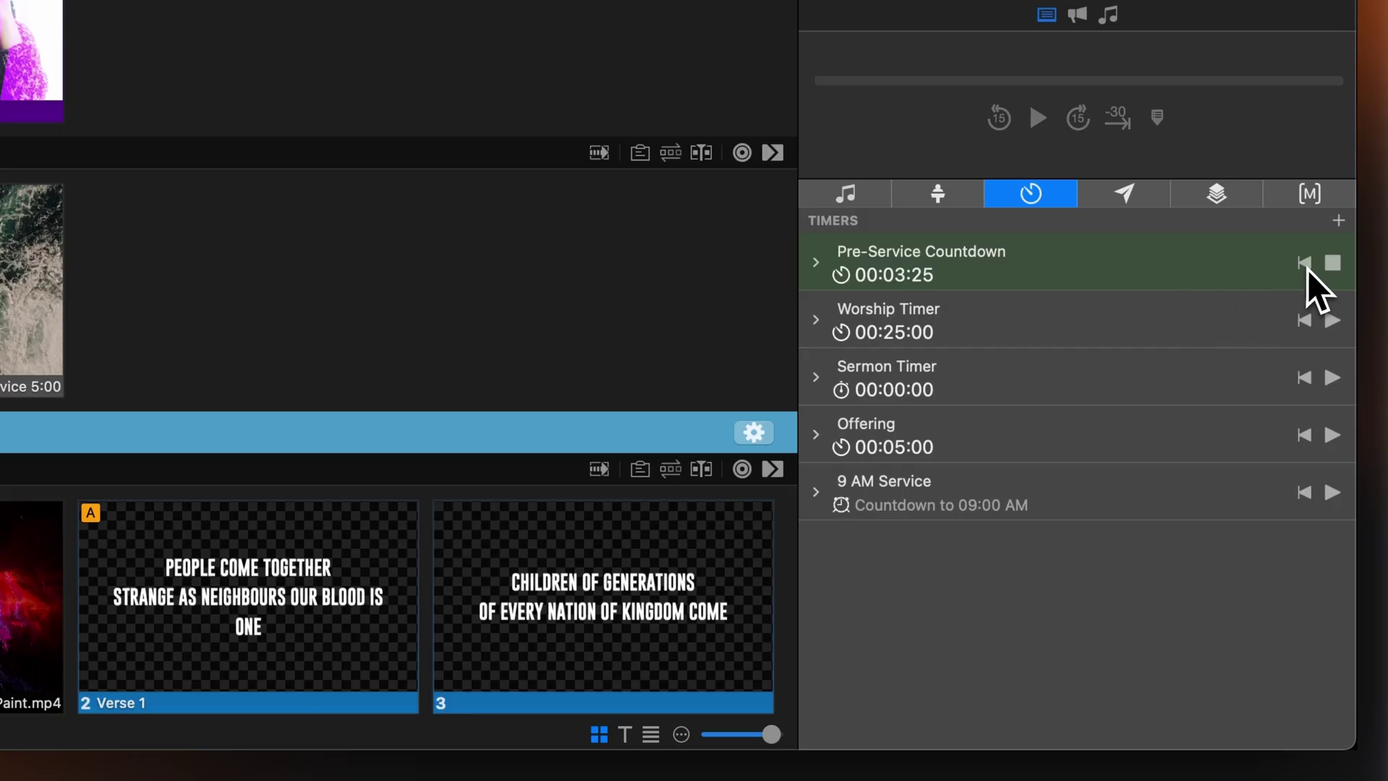
Reset the Pre-Service Countdown to 00:05:00 and start it running again.
click(1306, 265)
click(1336, 262)
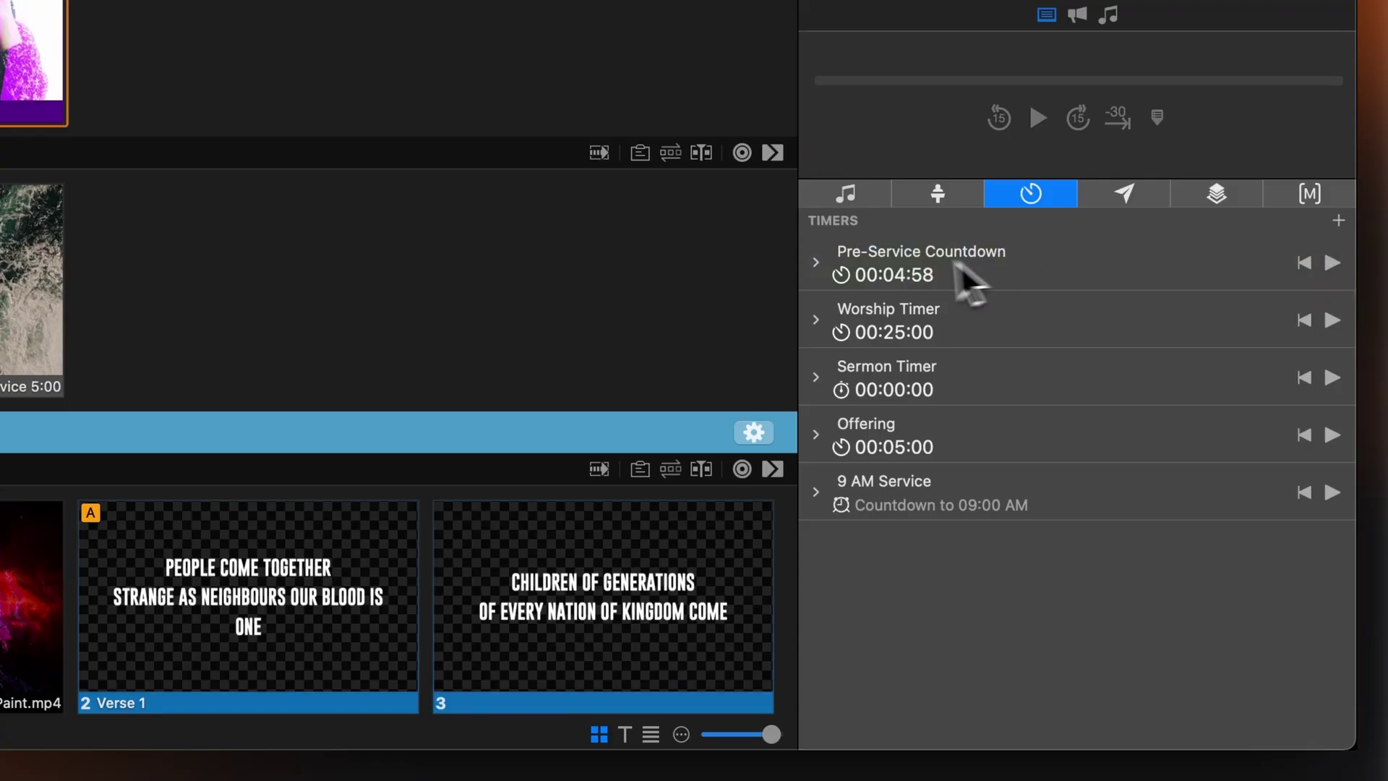
click(814, 265)
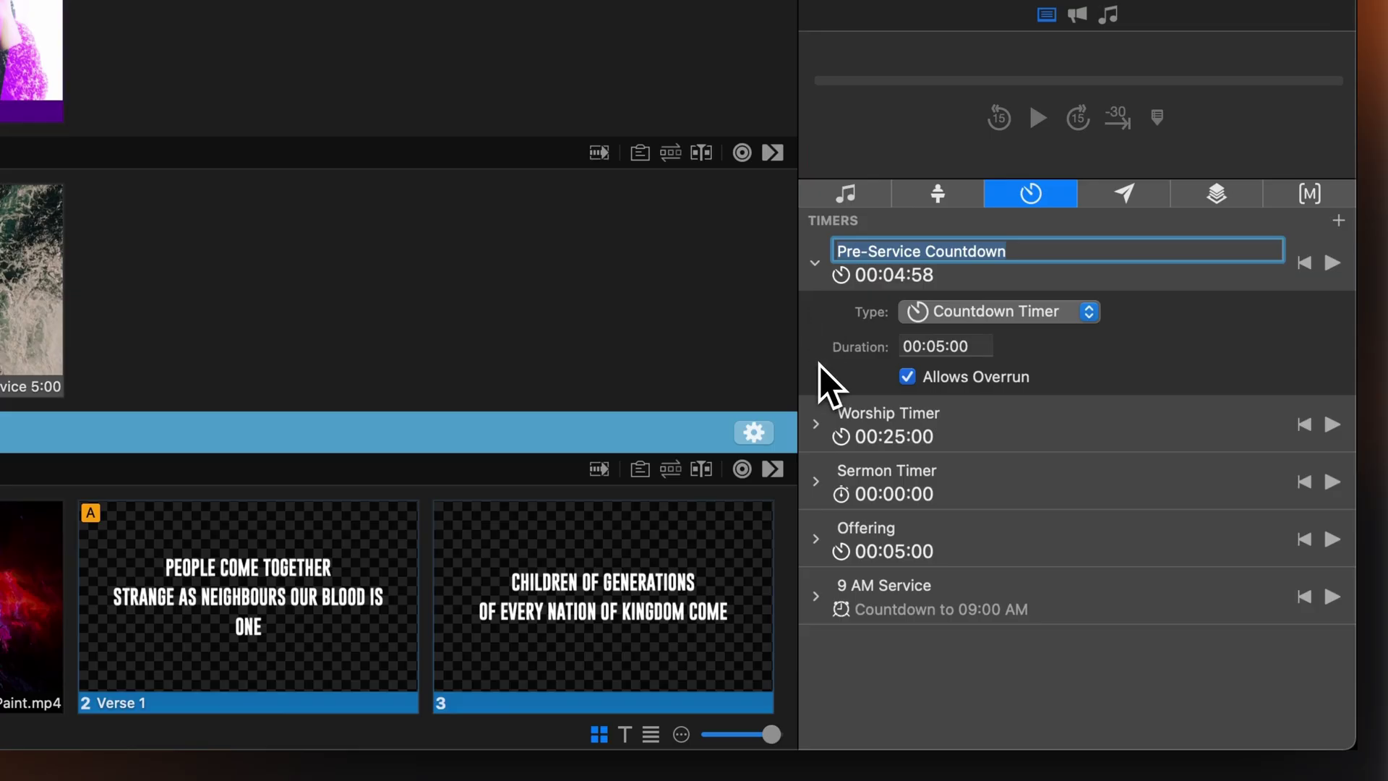
click(815, 263)
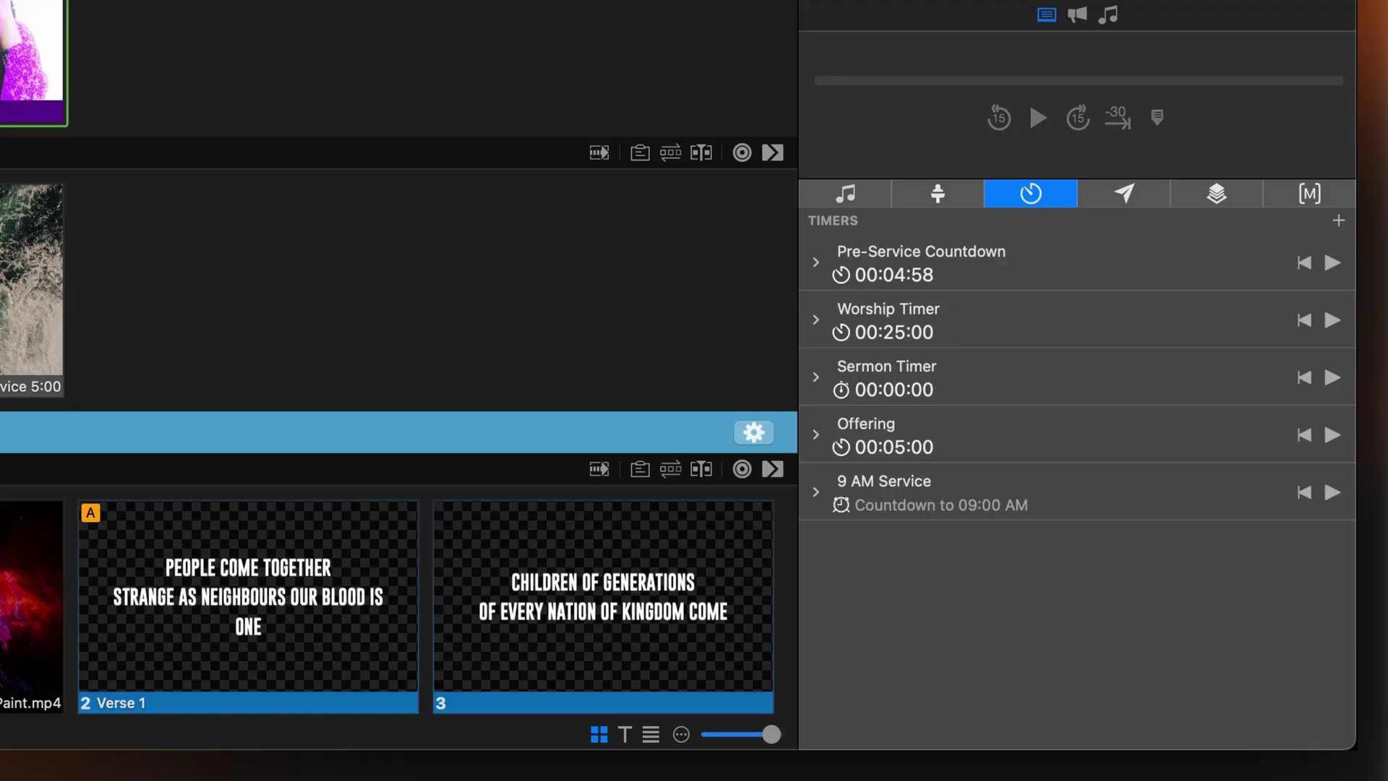
Add the 3 Minute Timer (Elapsed Time, end 00:03:00) and open Screens > Edit Layouts.
click(1339, 222)
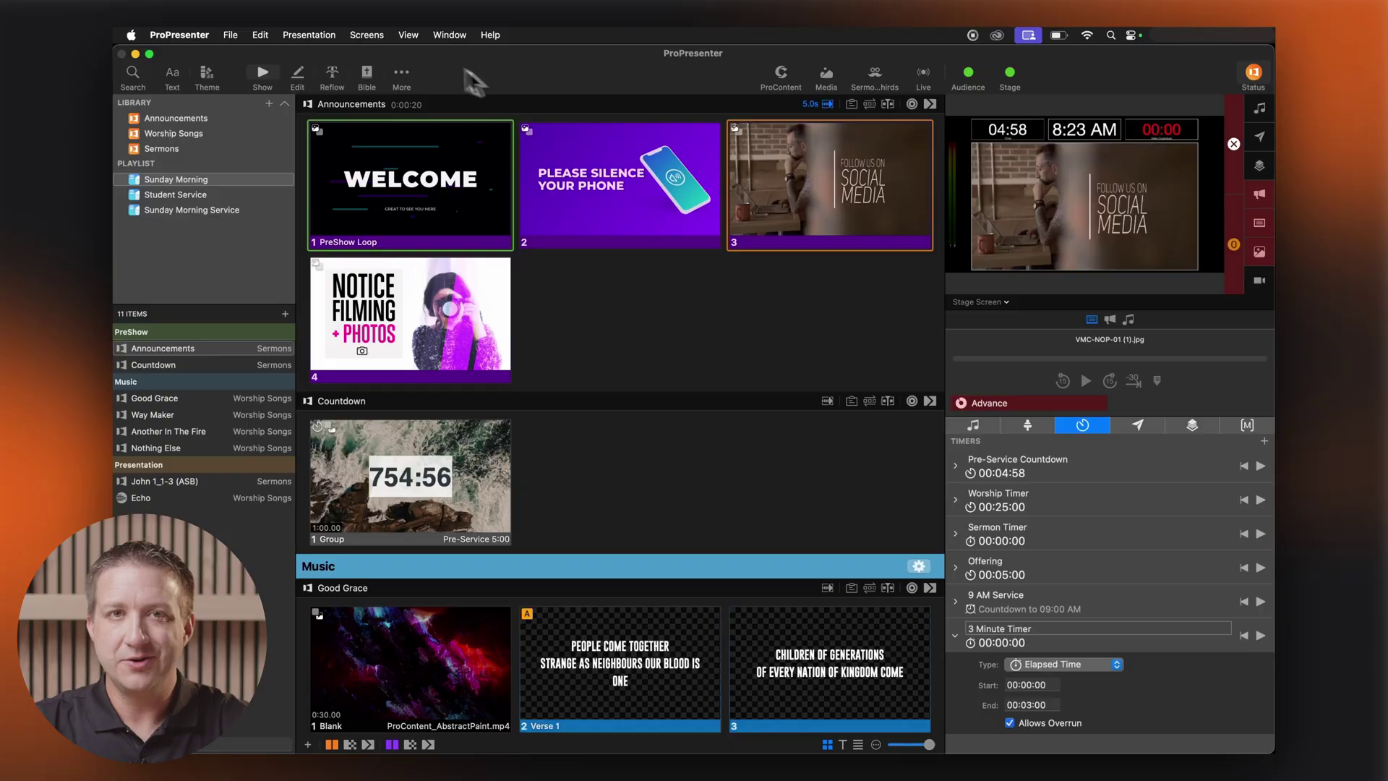
click(361, 22)
click(394, 241)
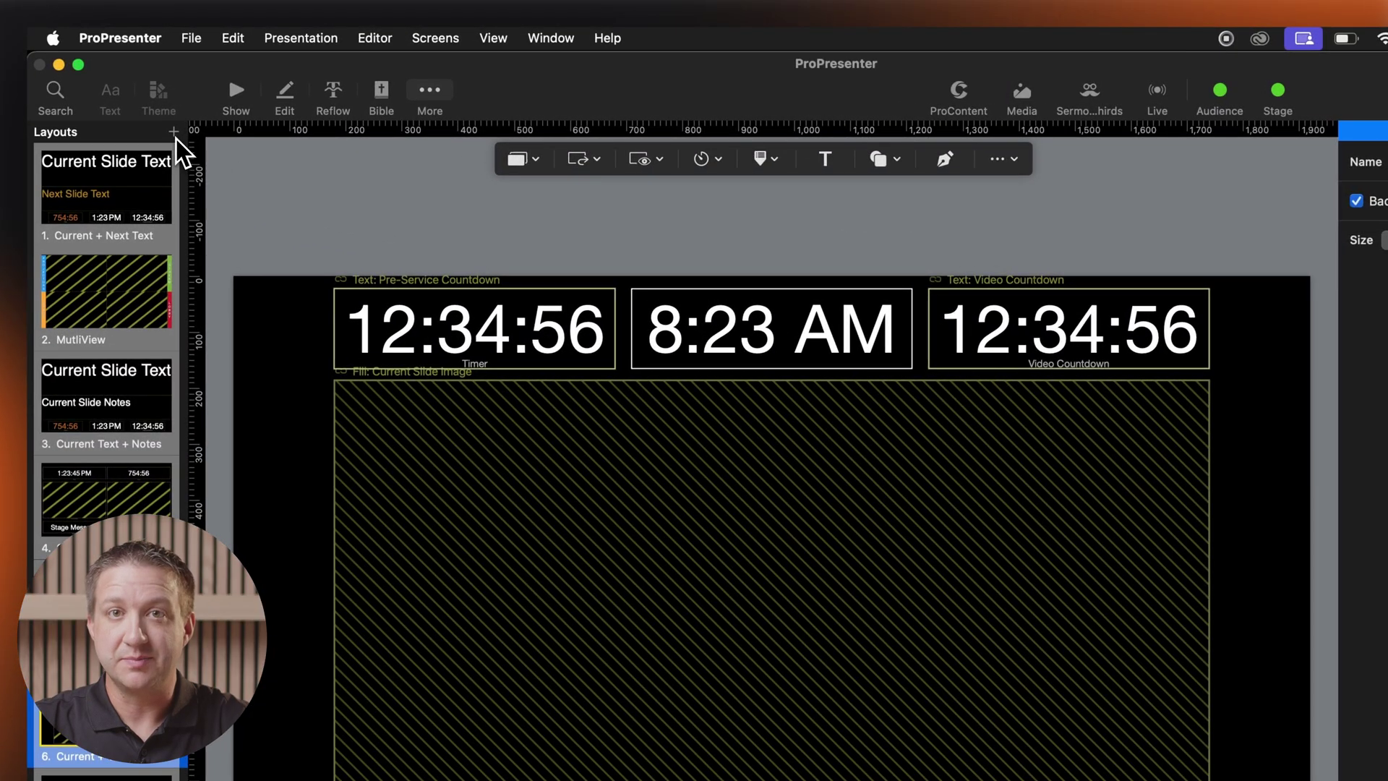
Create a Blank stage layout with a resized text box linked to the 3 Minute Timer.
click(217, 102)
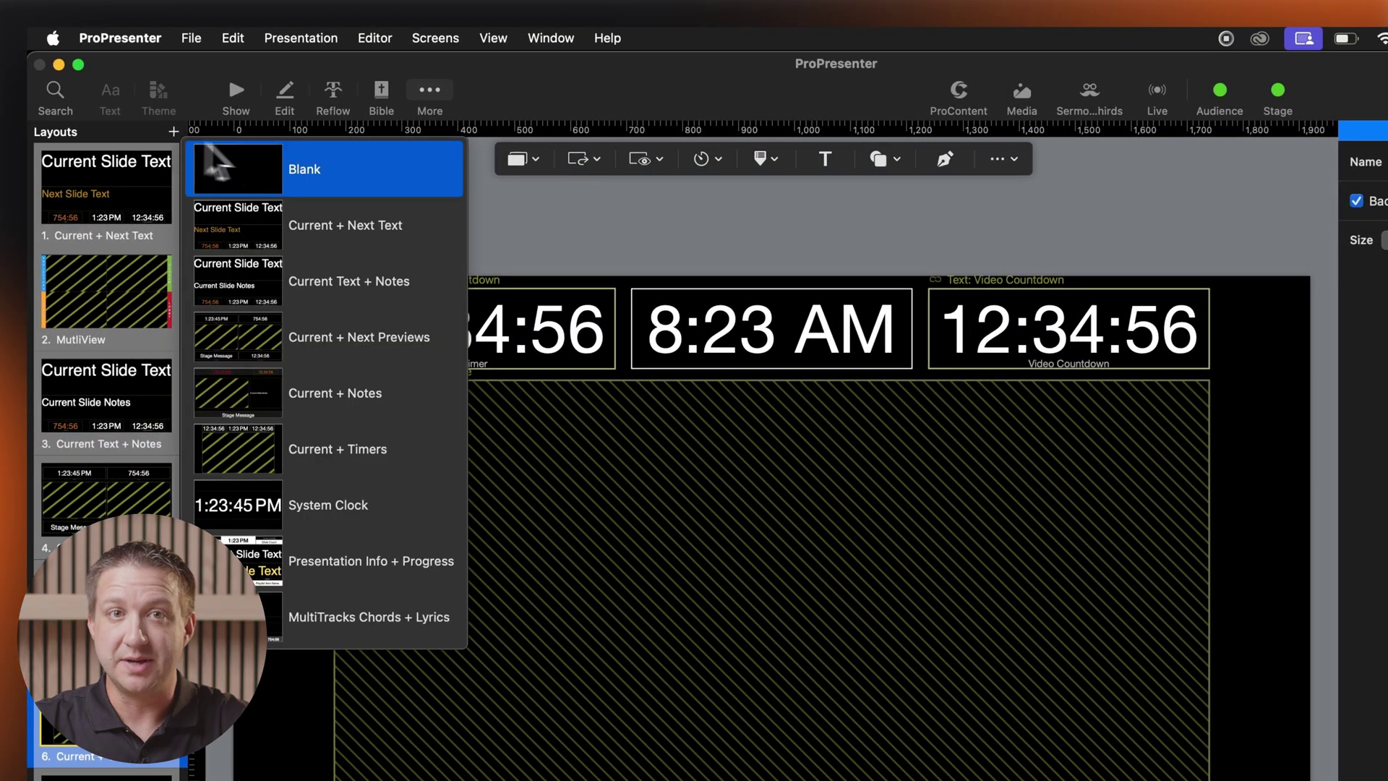
click(437, 192)
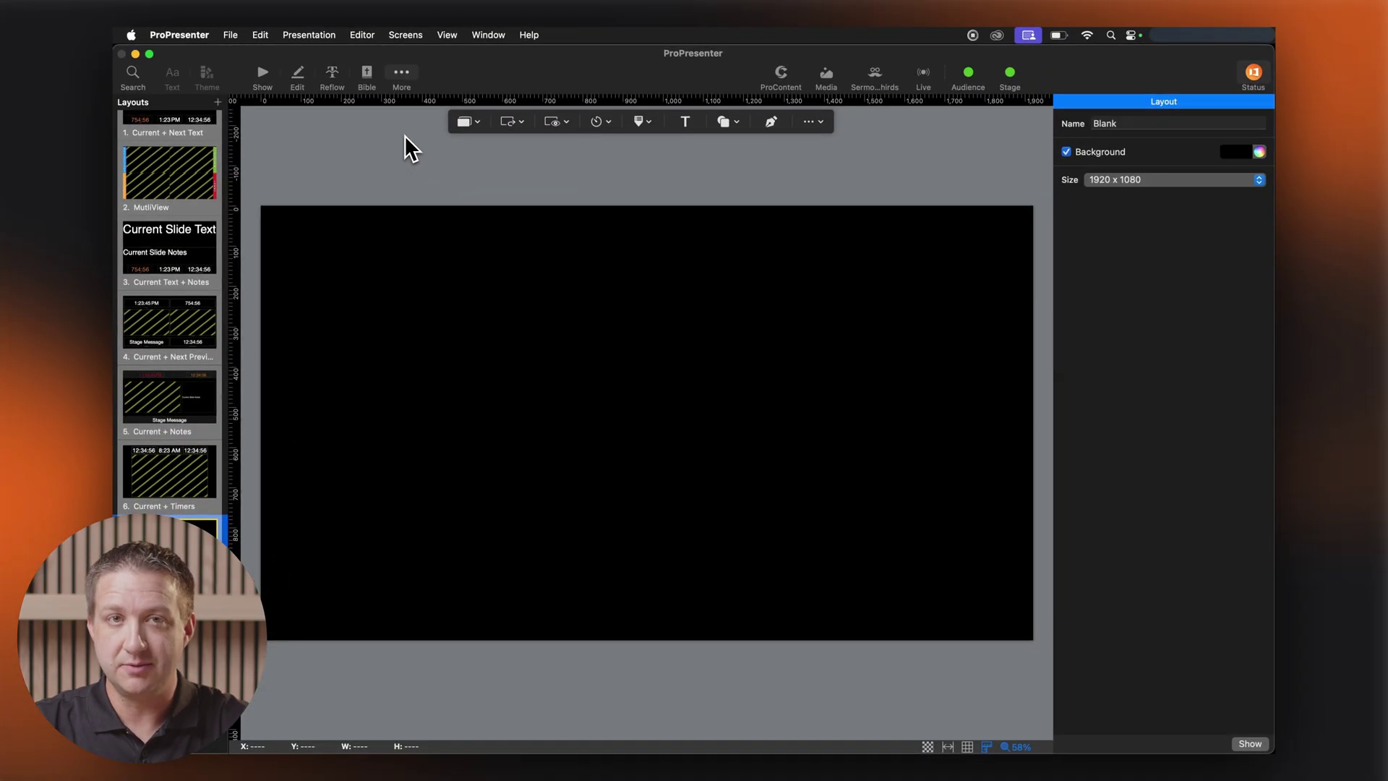
click(692, 126)
drag(647, 259, 647, 302)
drag(678, 563, 672, 529)
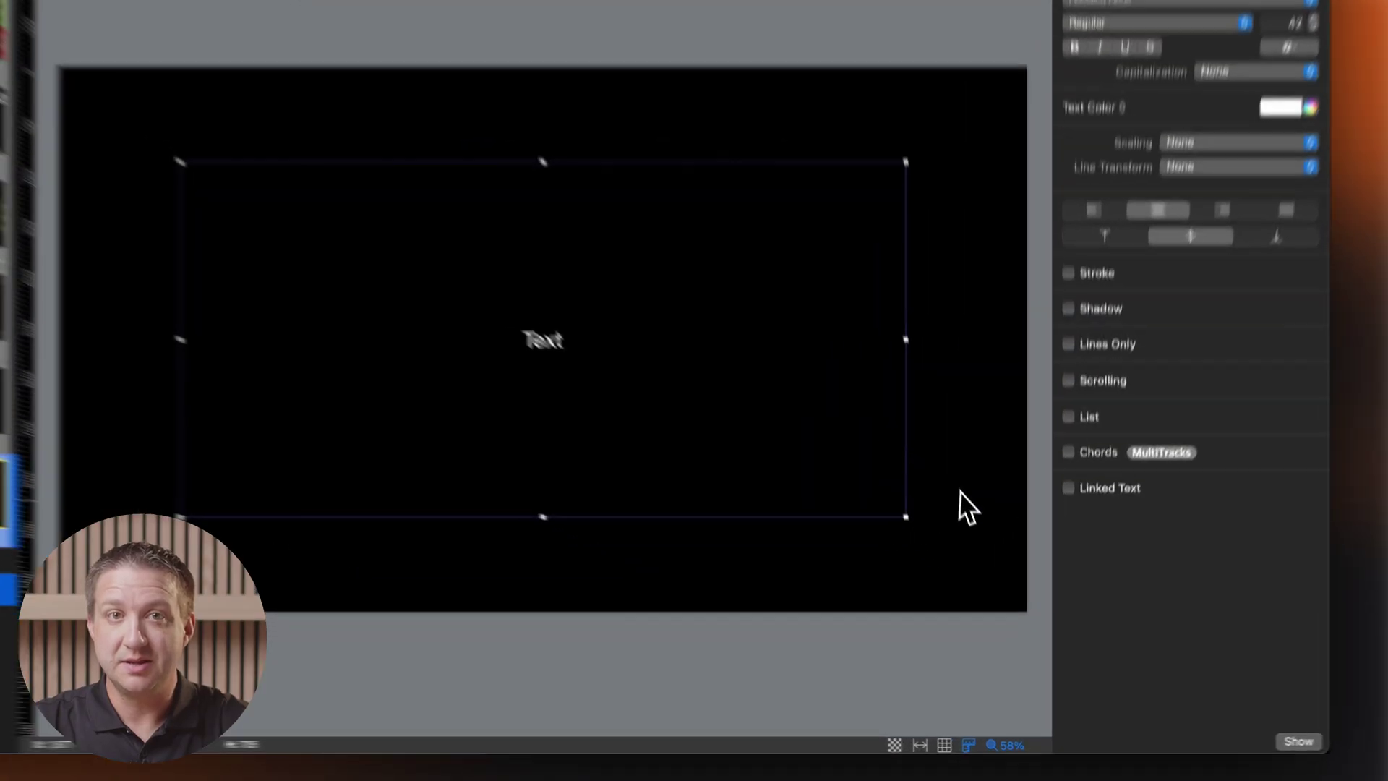
click(1113, 458)
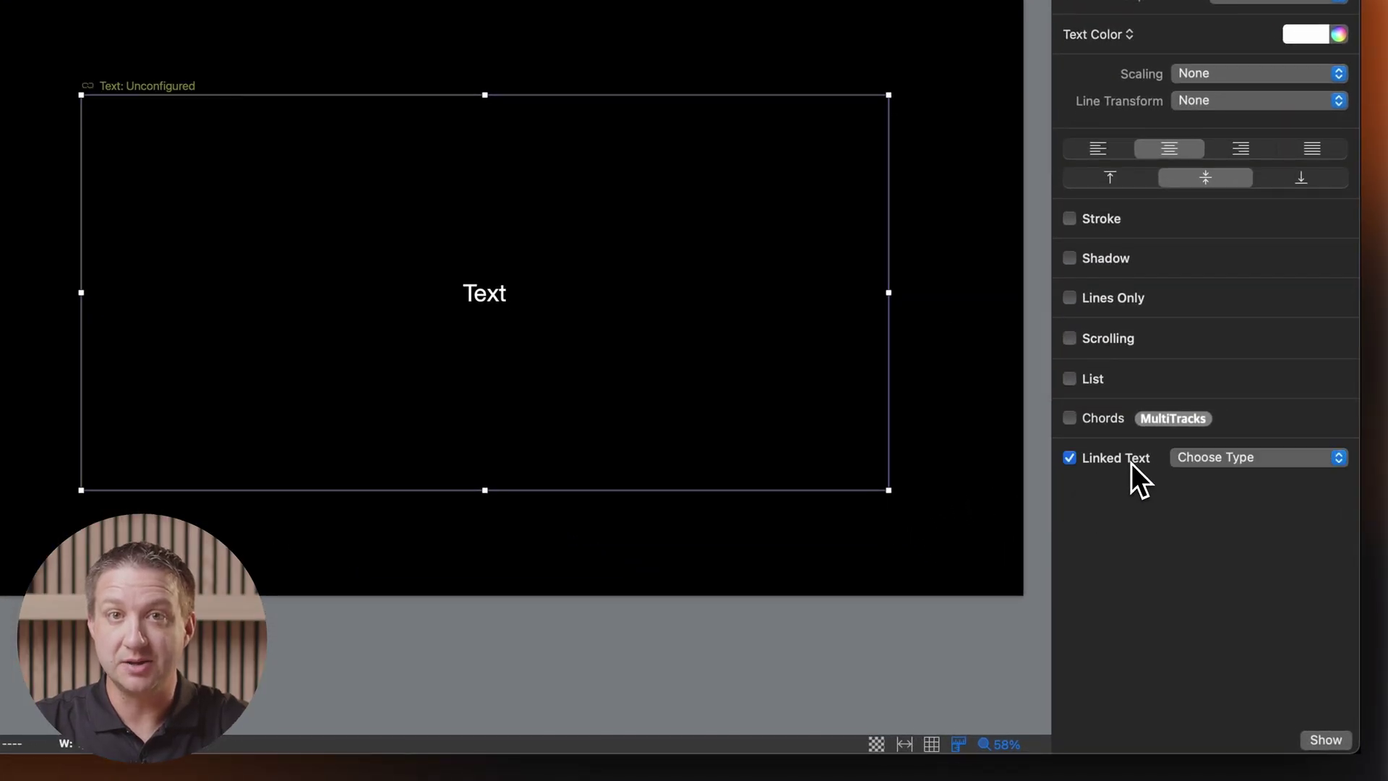
click(1222, 462)
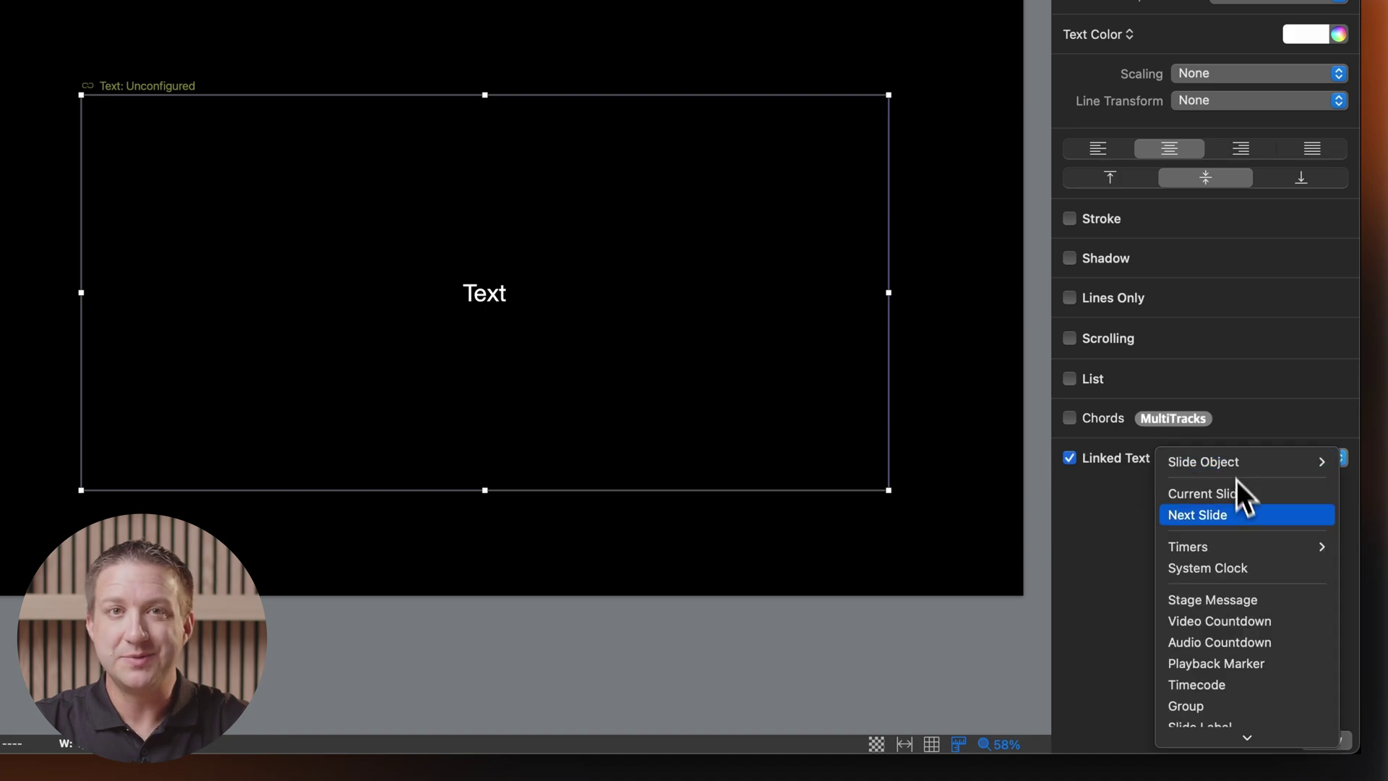
mouse_move(1245, 546)
click(1093, 652)
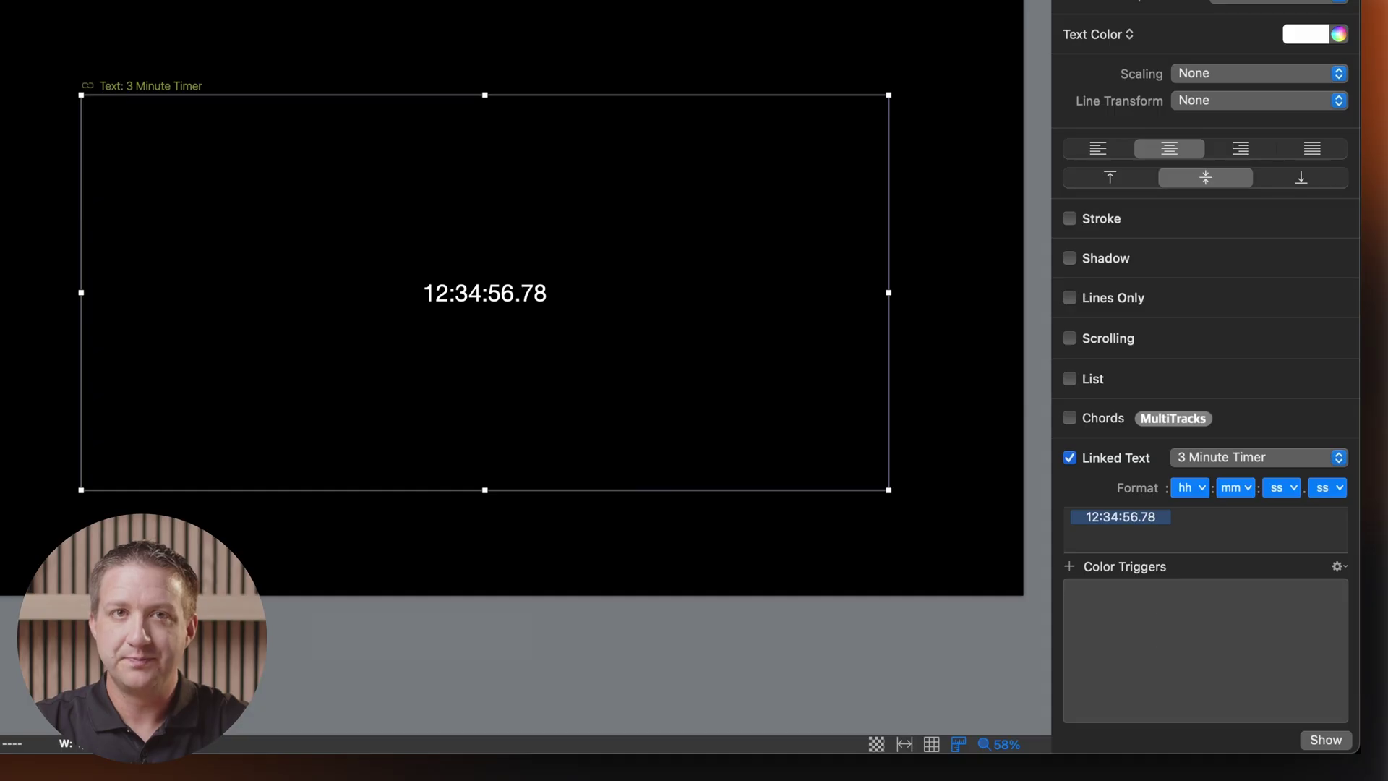
Add a red colour trigger at 3:00.00 and scale the timer text to fill the box.
click(1072, 567)
click(1264, 600)
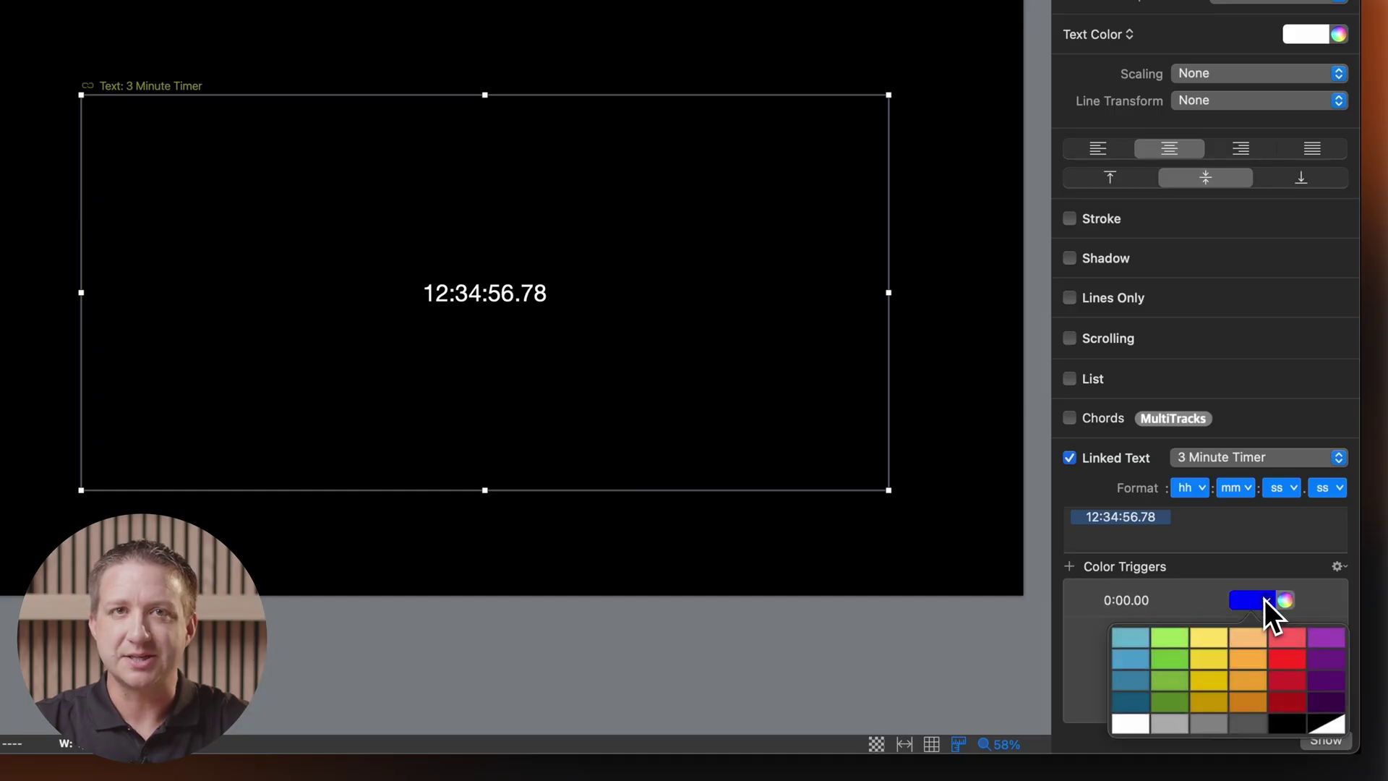
click(1284, 680)
click(1112, 603)
click(1110, 605)
key(Return)
click(1259, 73)
click(1216, 95)
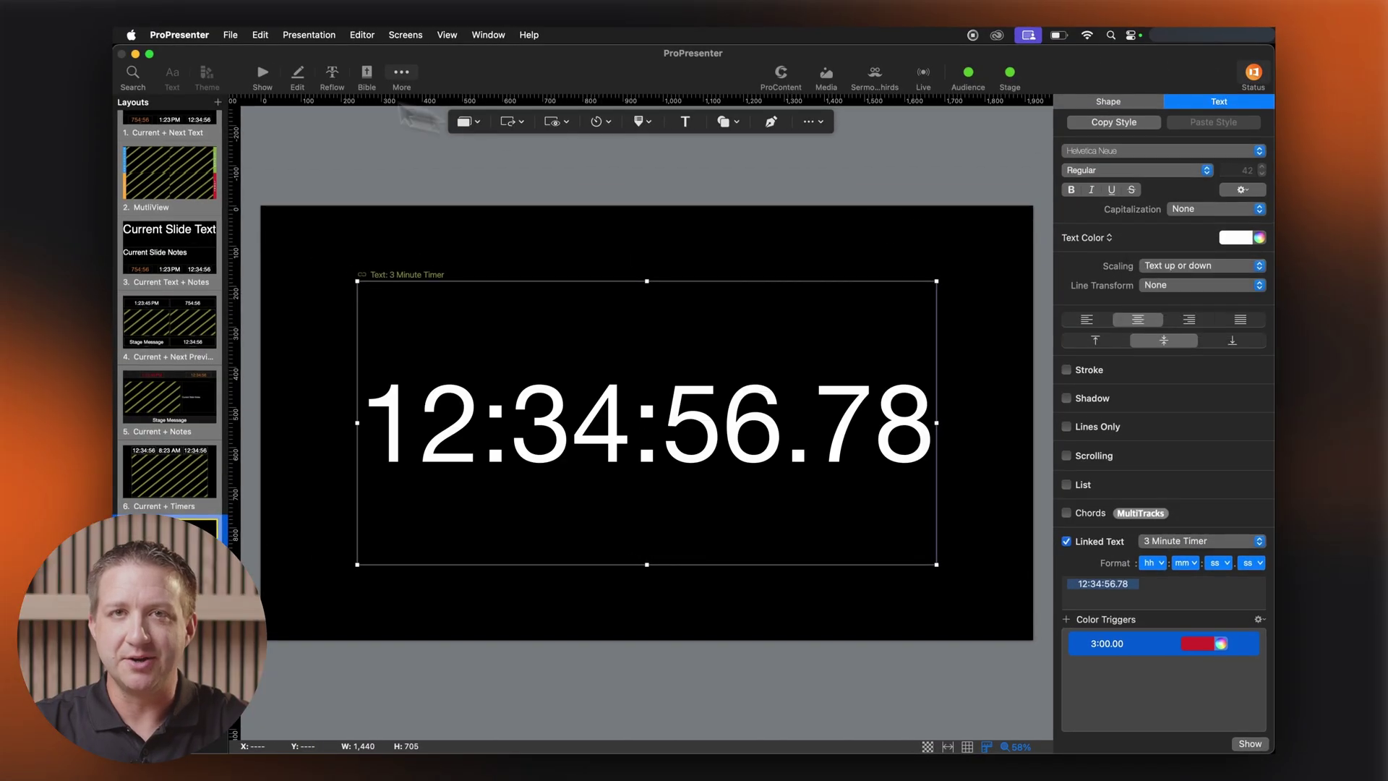
Assign the 3 Mins layout to the Stage Screen.
click(263, 72)
click(1027, 425)
click(1241, 487)
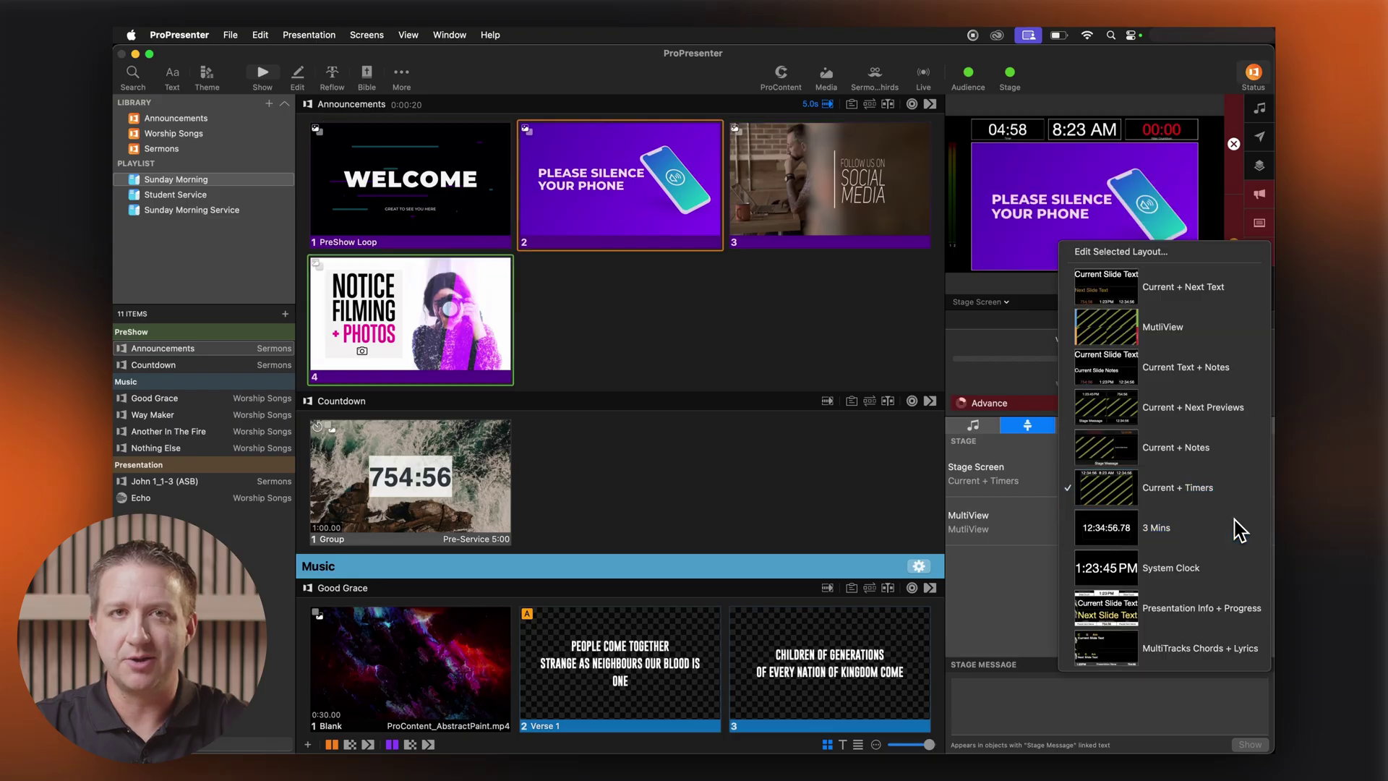
click(1241, 530)
click(1089, 428)
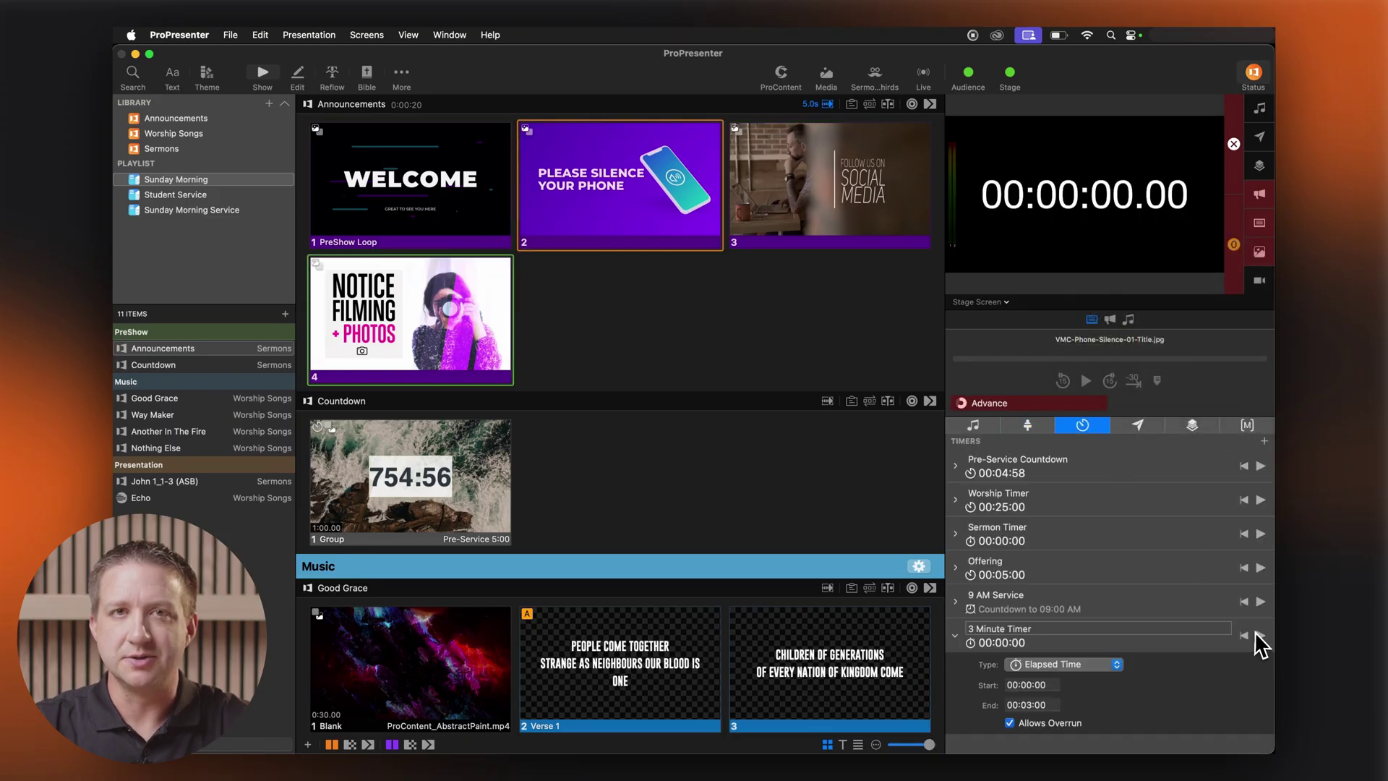